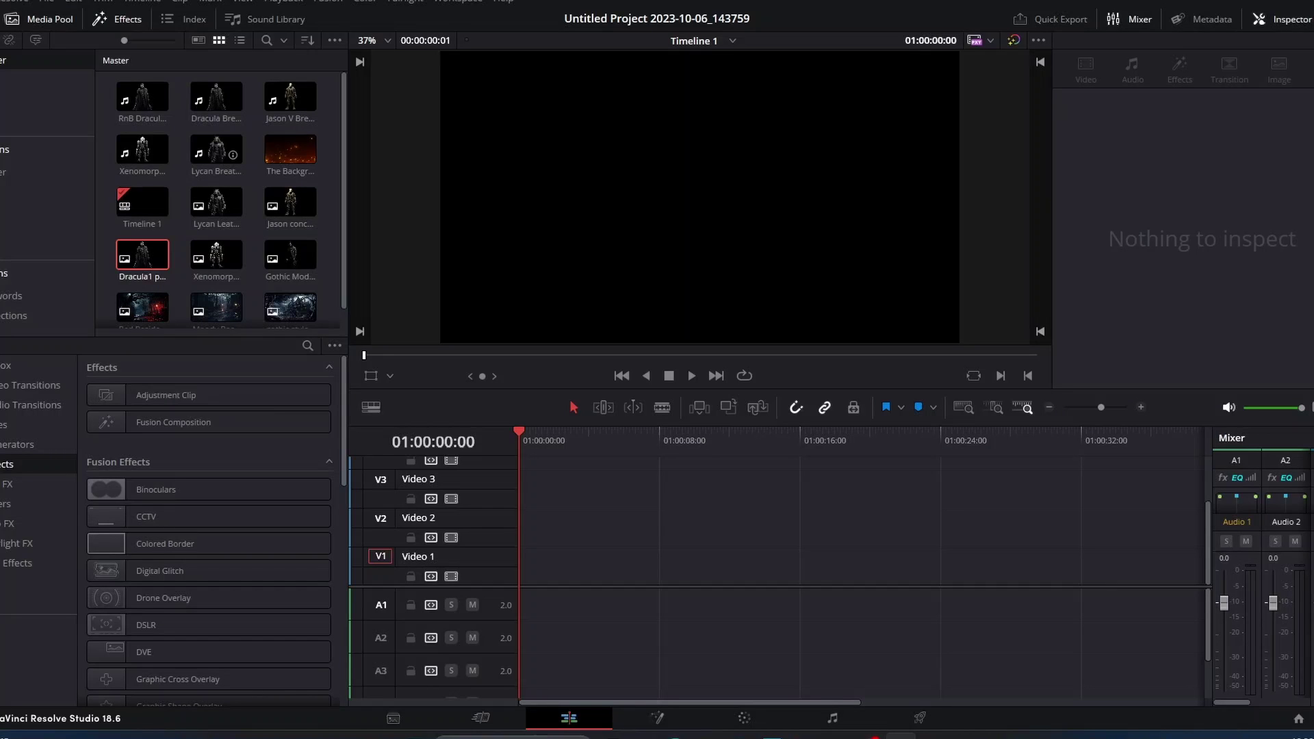
Place the Dracula1 png image on Video 1 at the start of the timeline and save the project.
drag(159, 260, 800, 556)
click(753, 566)
key(ctrl+s)
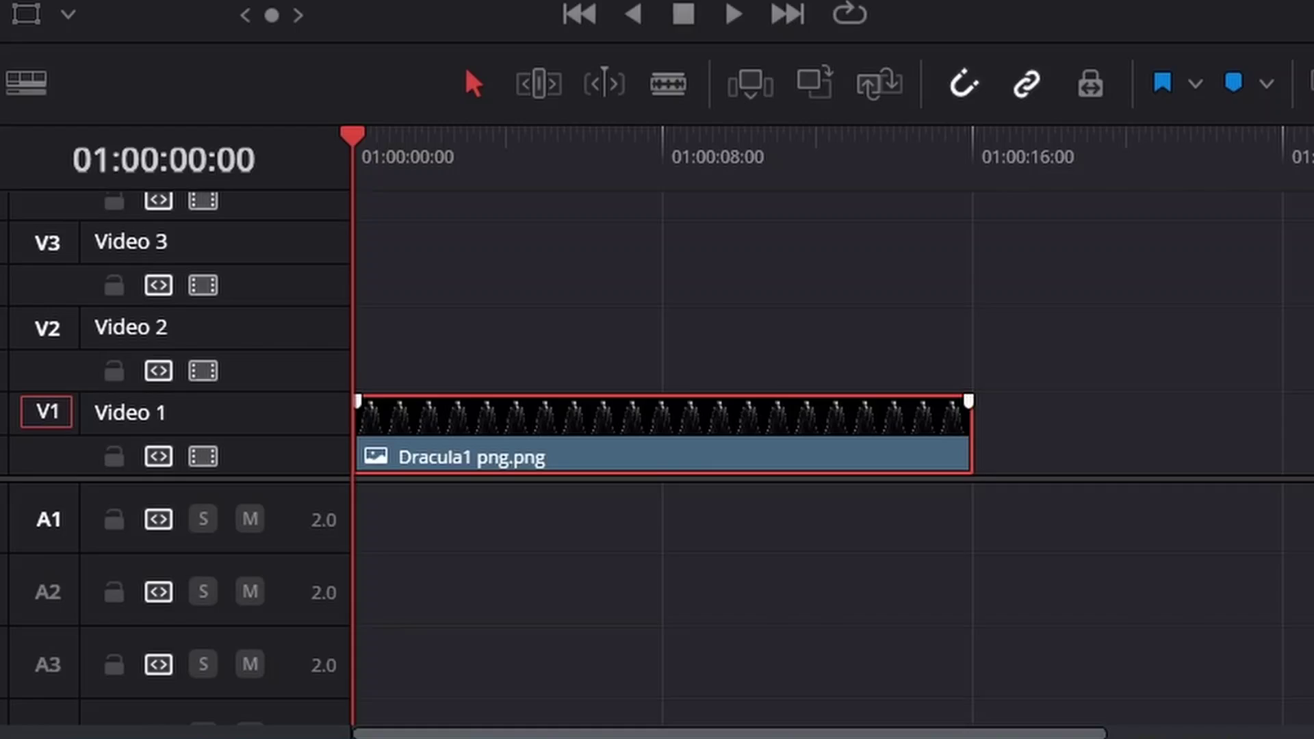
Open the Dracula1 clip in Fusion and add a Warper node.
key(shift+5)
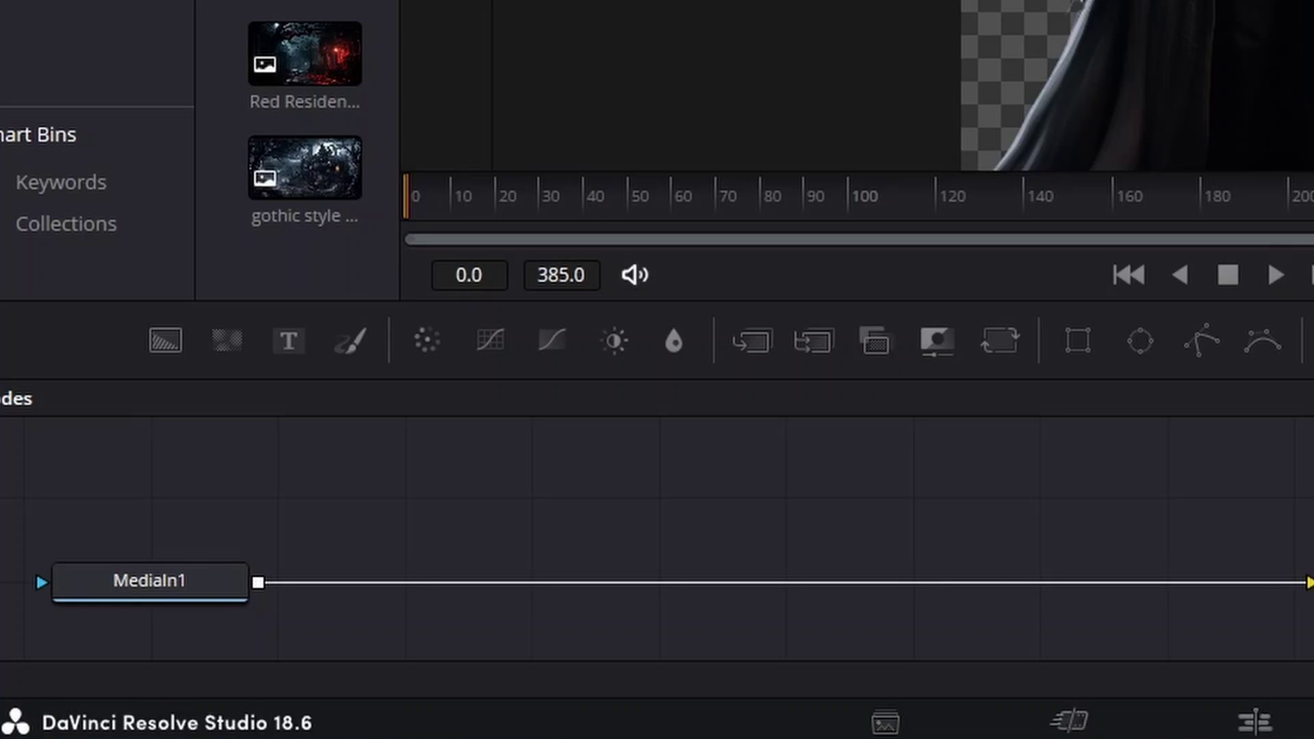
key(shift+space)
text(Warper)
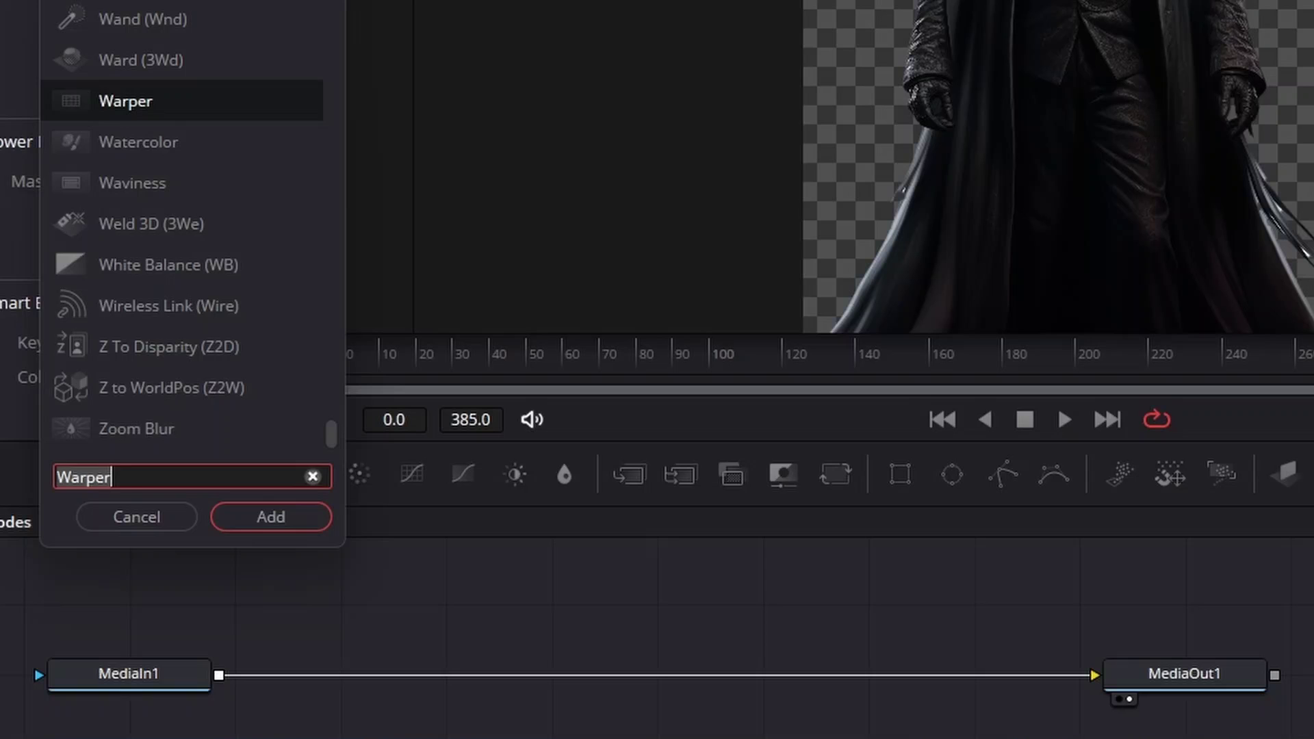
key(ctrl+BackSpace)
text(war)
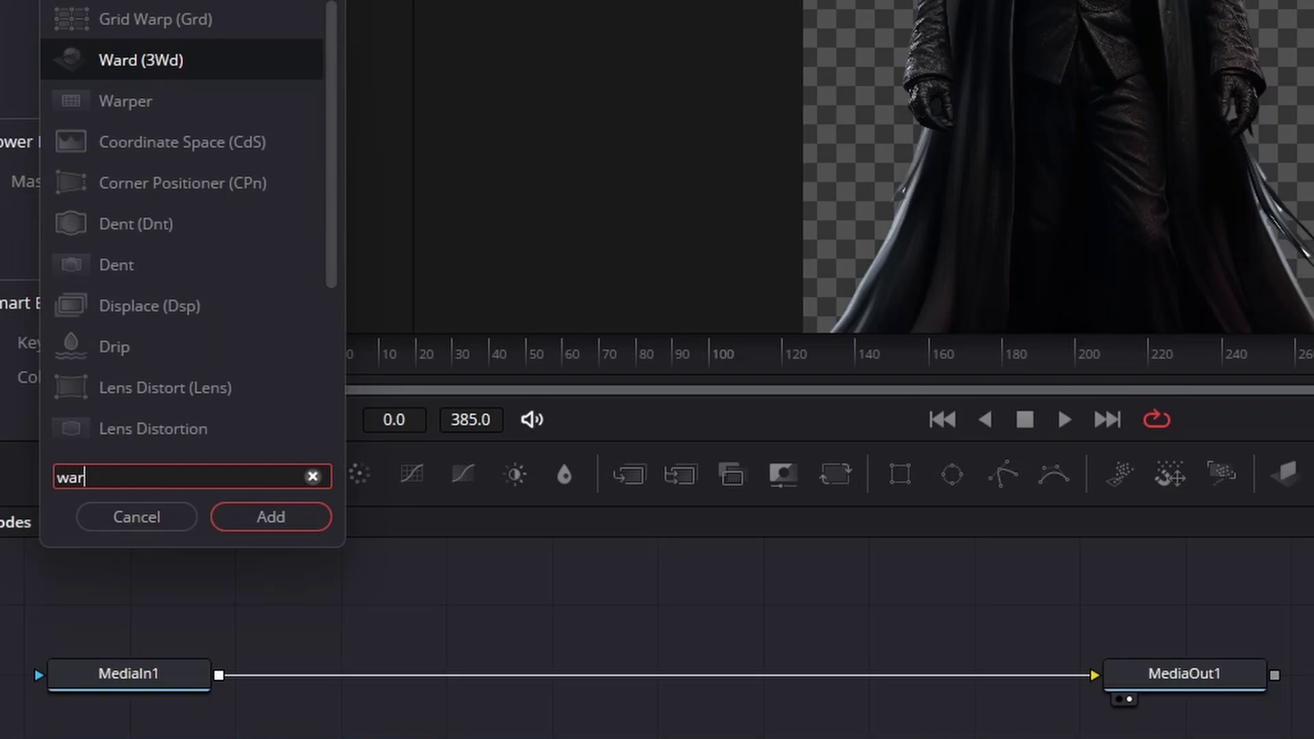
text(per)
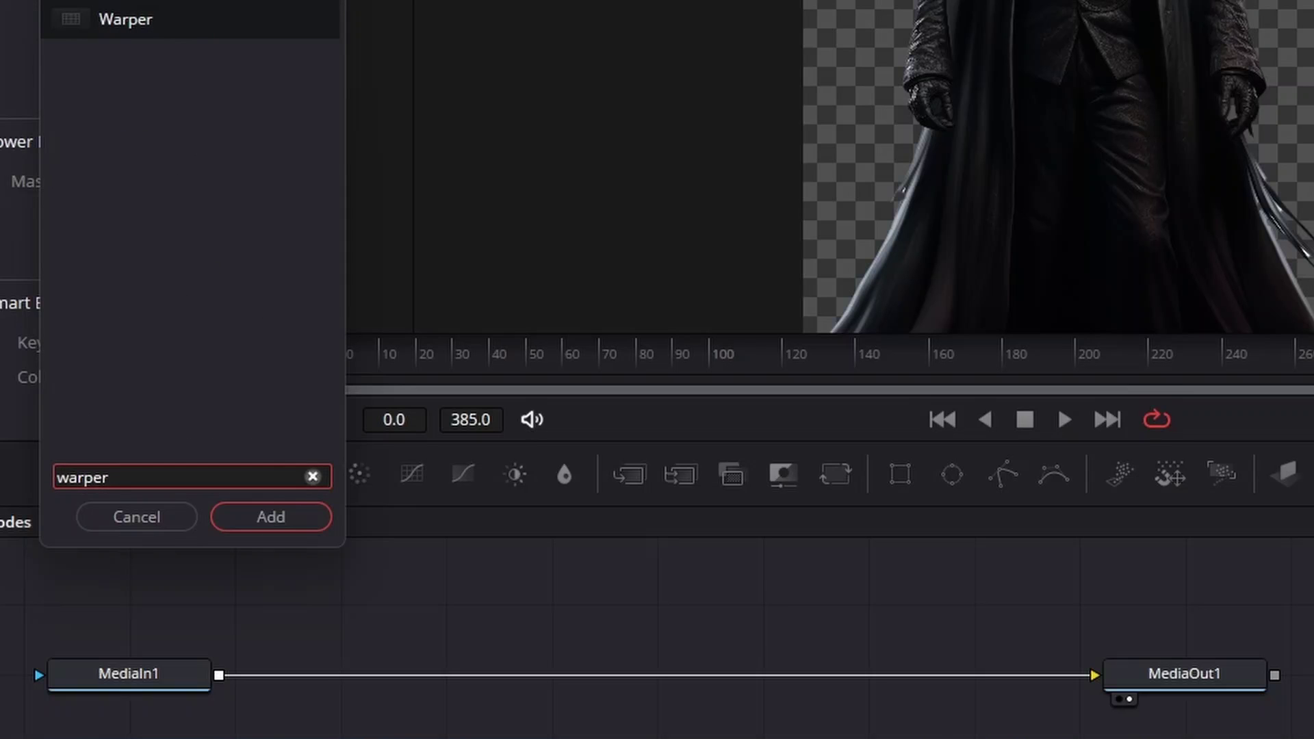
key(Down)
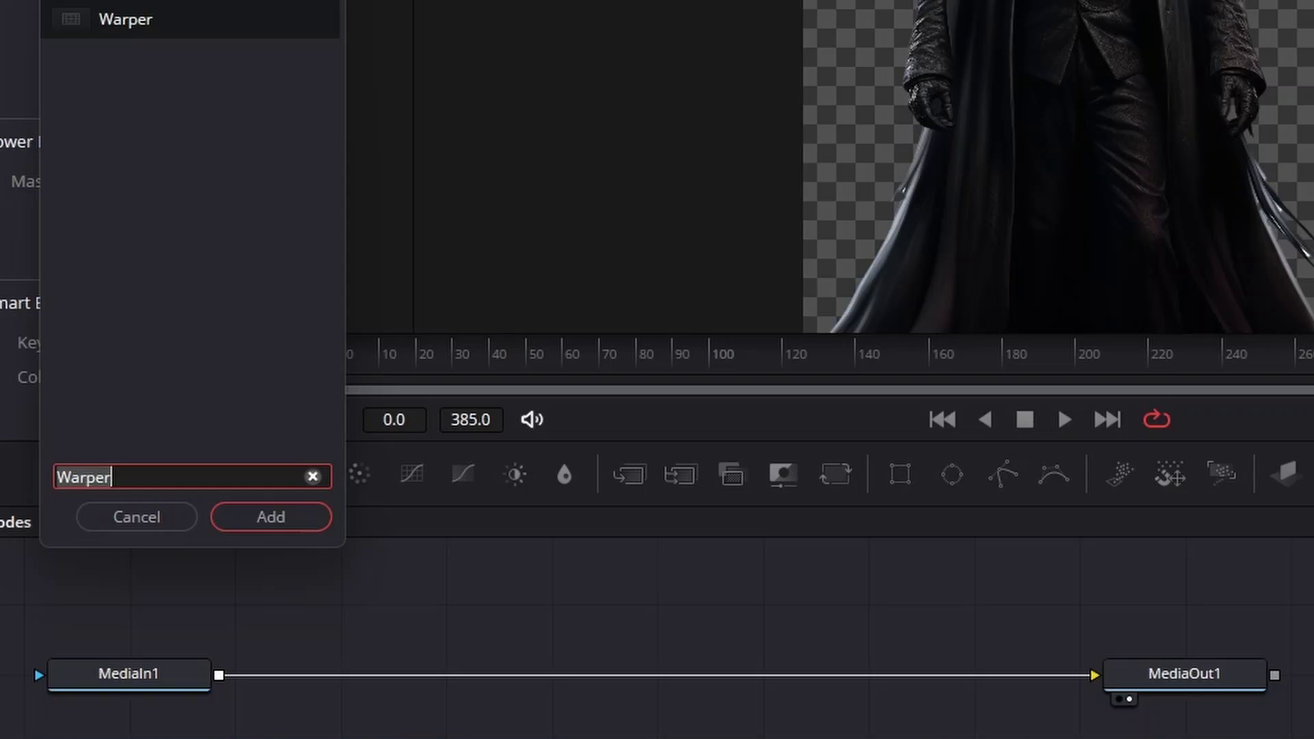
key(Return)
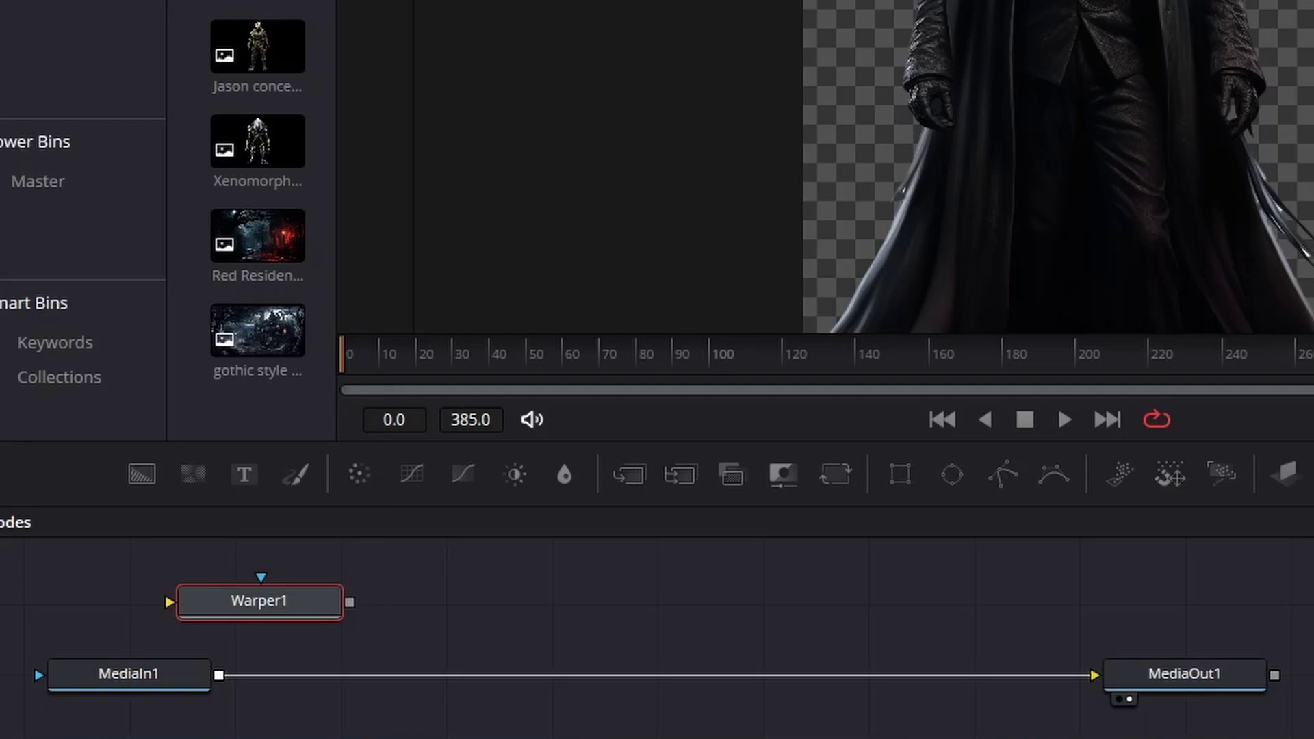
Insert the Warper1 node into the connection between MediaIn1 and MediaOut1.
drag(259, 601, 546, 681)
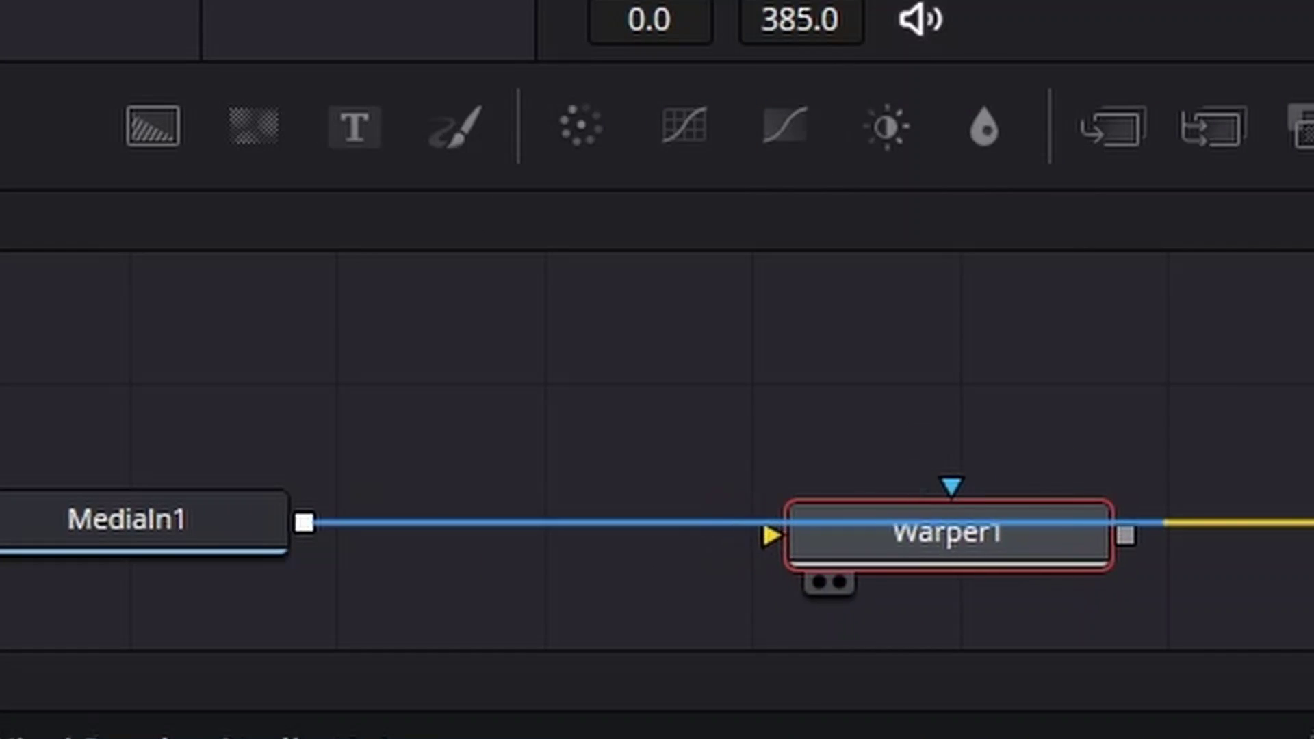
drag(949, 535, 1054, 530)
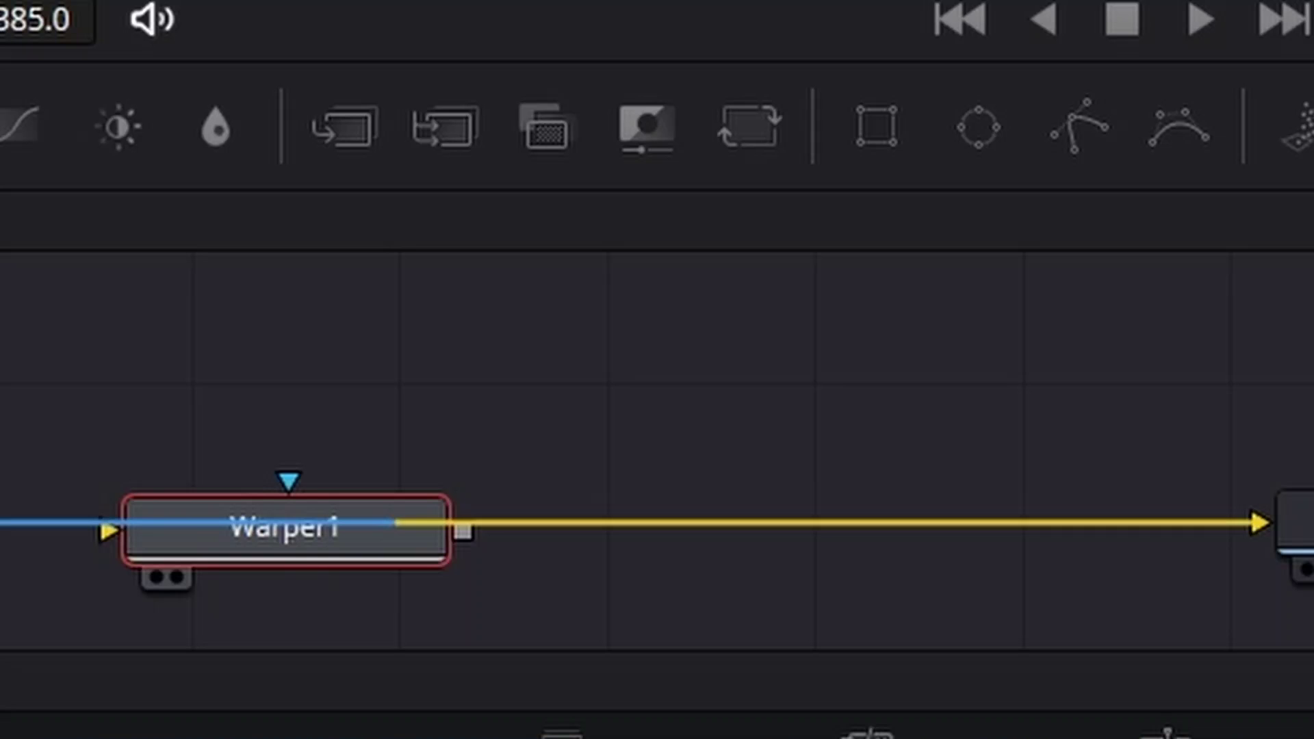
drag(287, 530, 286, 527)
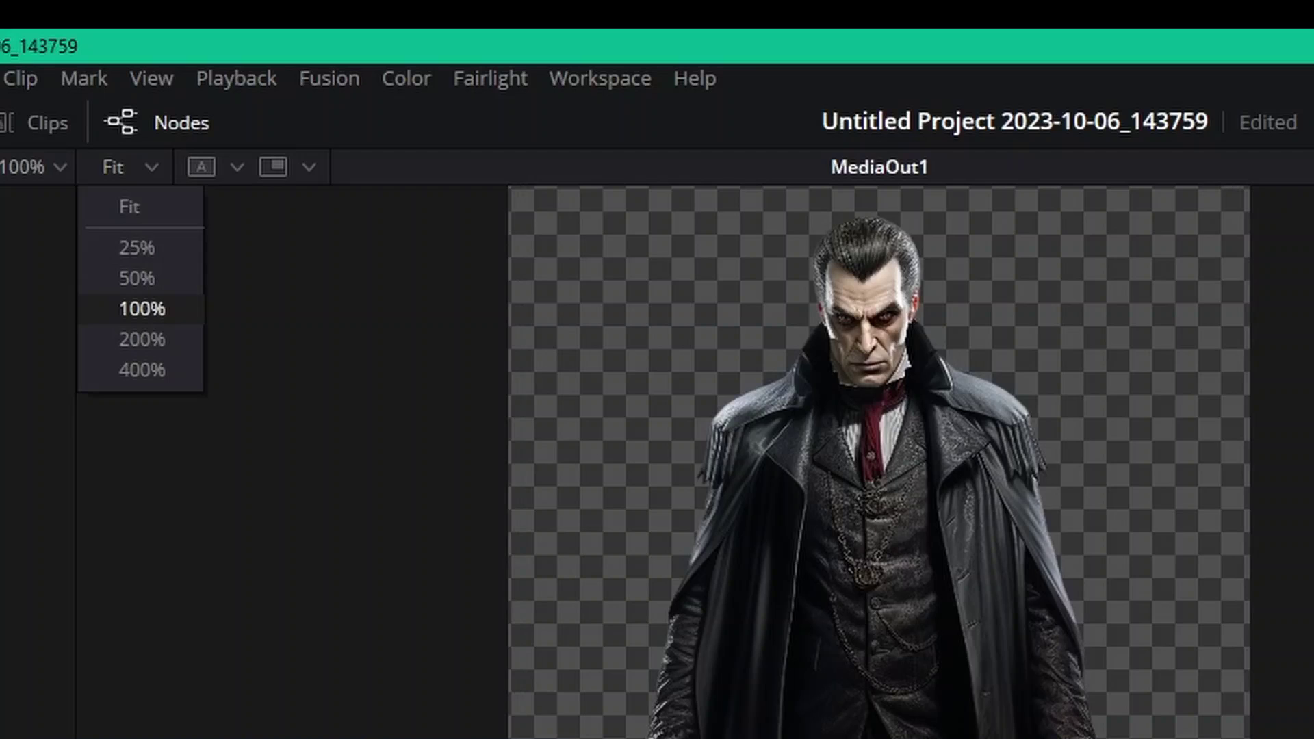
Show the viewer at 100%, set the Warper's on-screen Scale Controls to 3.0, and save the project.
click(142, 309)
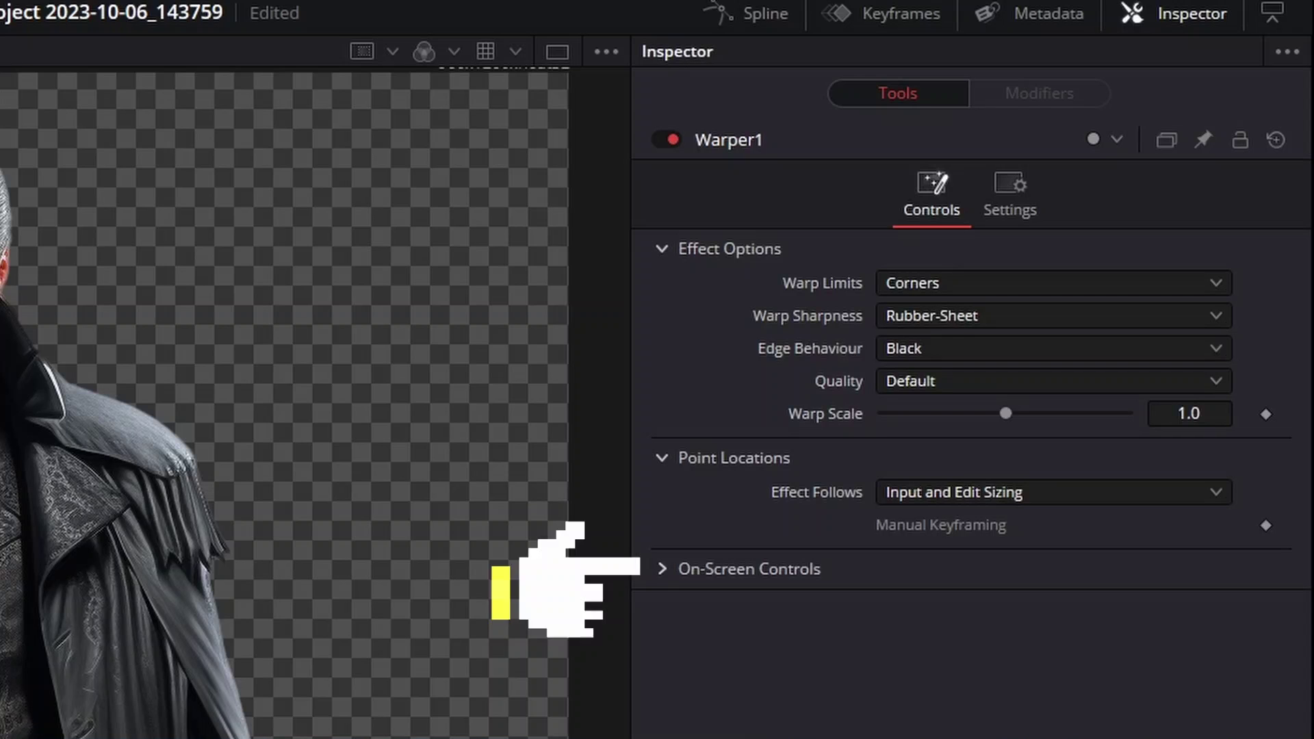
click(662, 569)
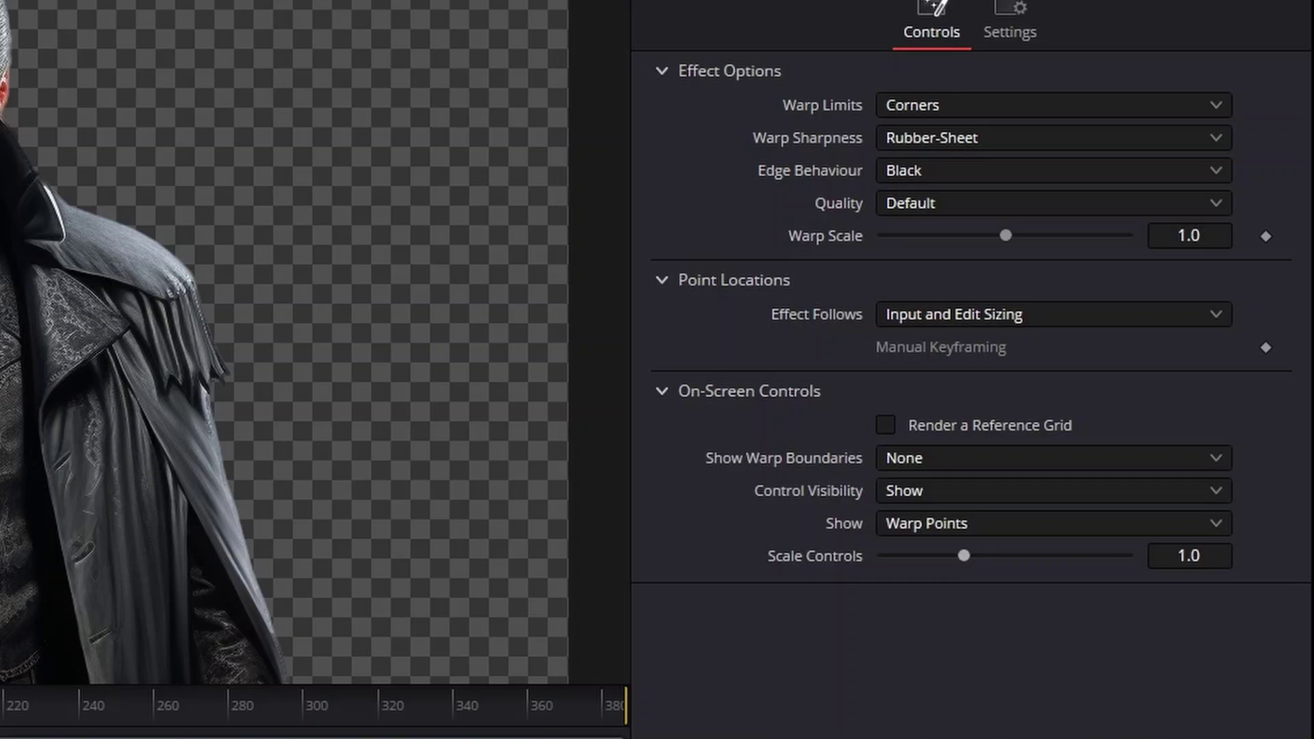
drag(964, 556, 1128, 556)
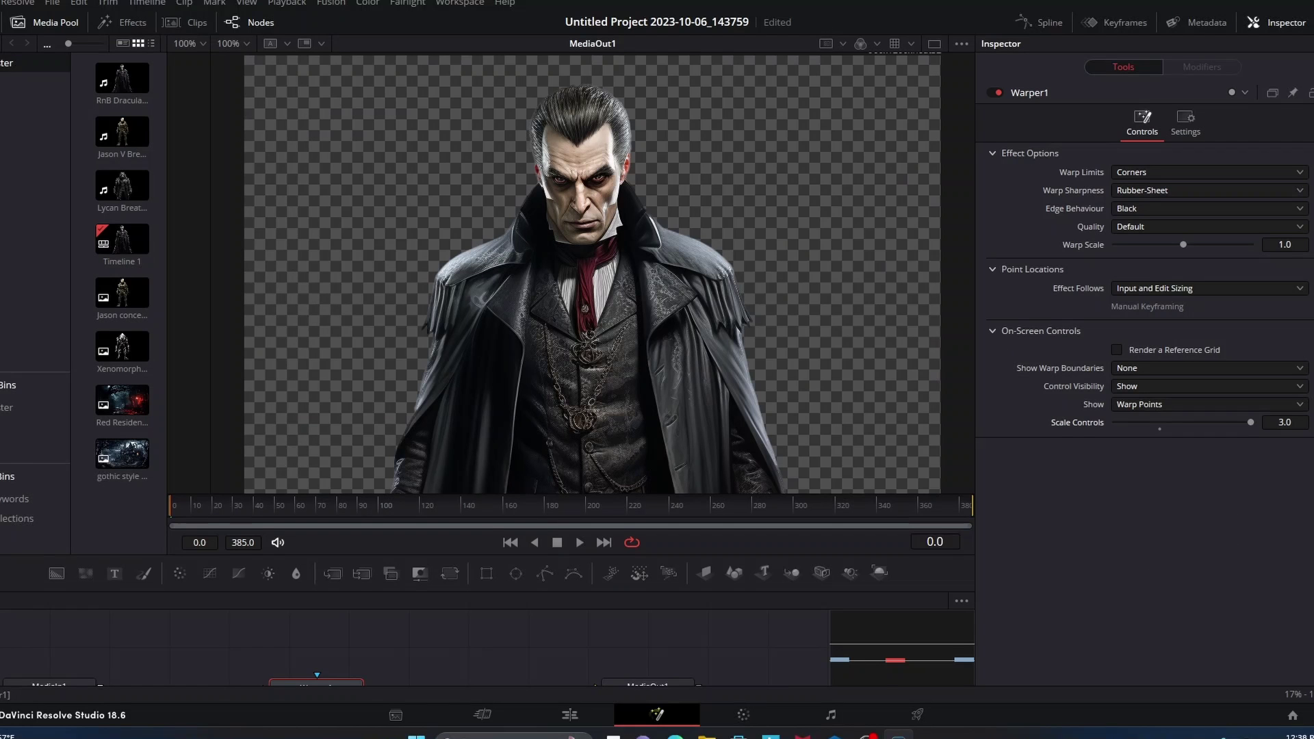
key(ctrl+s)
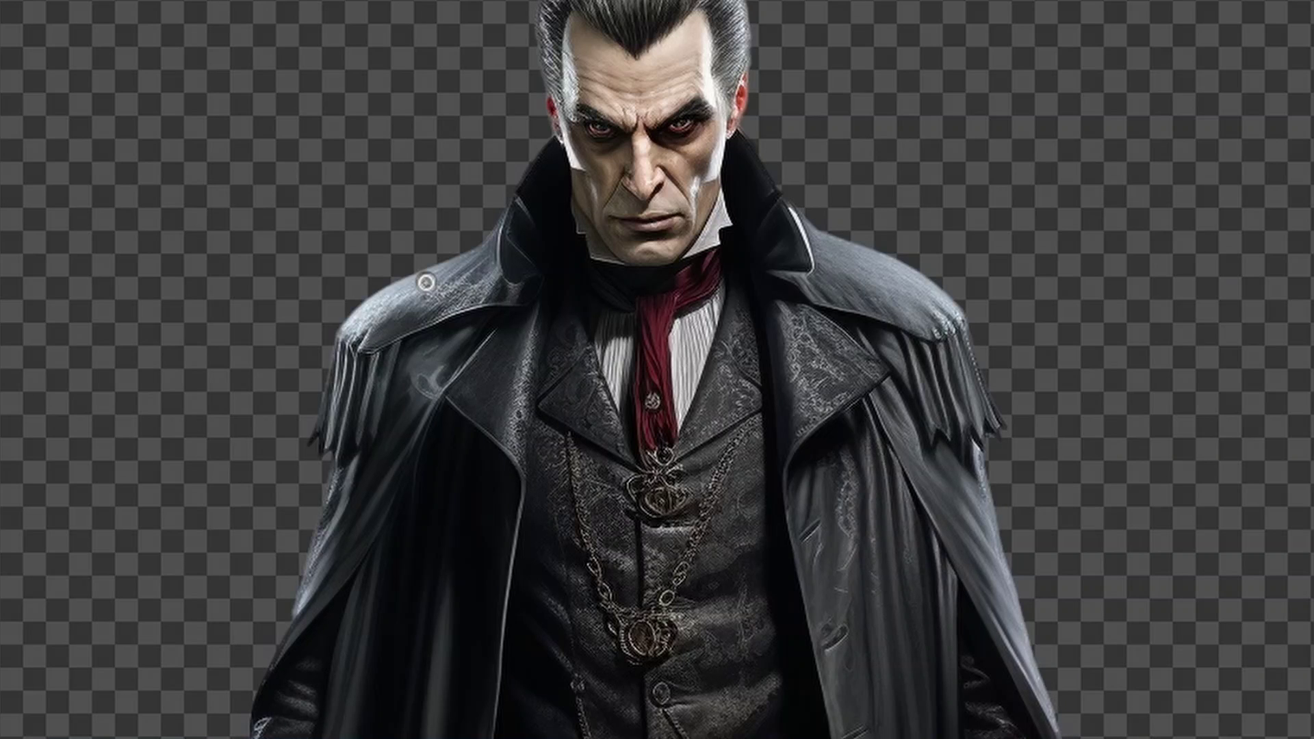
Add white warp points on the bare right-hand shoulder and the red tie, then shift the tie point slightly upward.
click(874, 266)
click(654, 388)
mouse_move(654, 388)
mouse_down()
mouse_move(660, 346)
mouse_move(660, 364)
mouse_up()
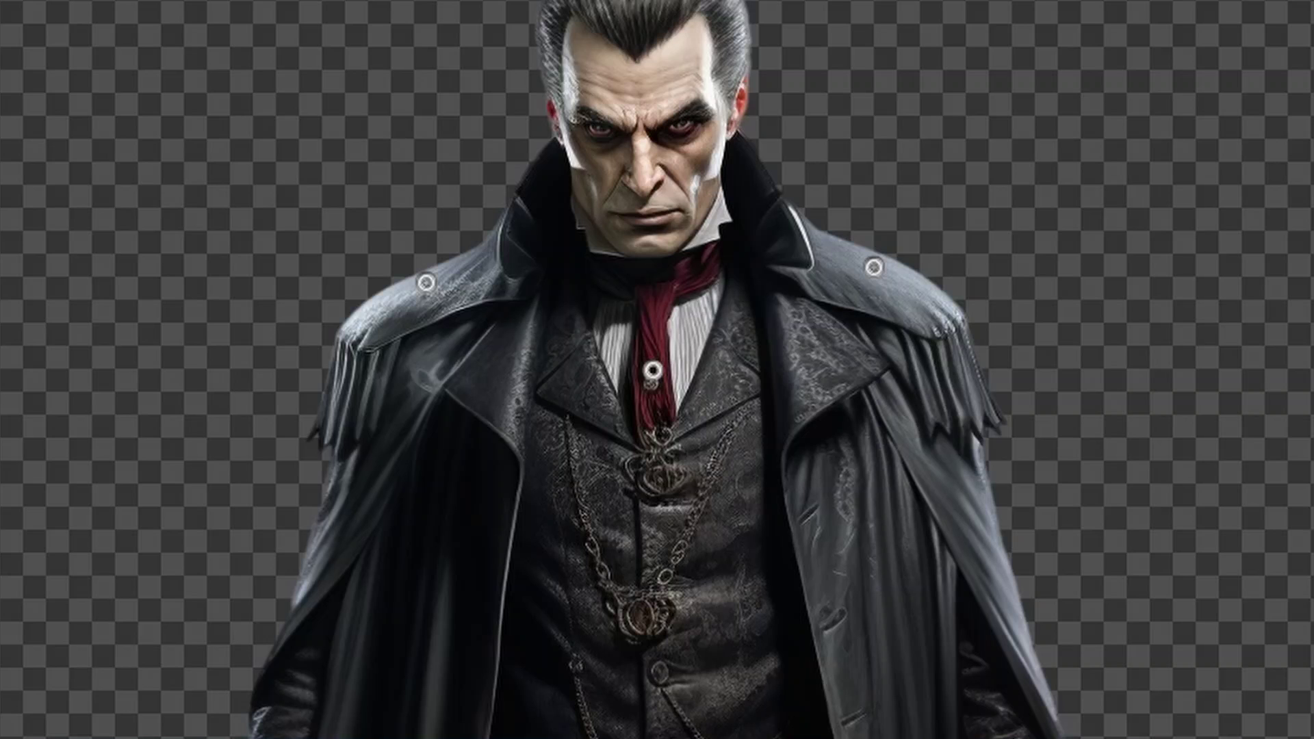
Add red pinning points on the figure's nose, the middle of the vest and both sides of the upper coat.
click(432, 499)
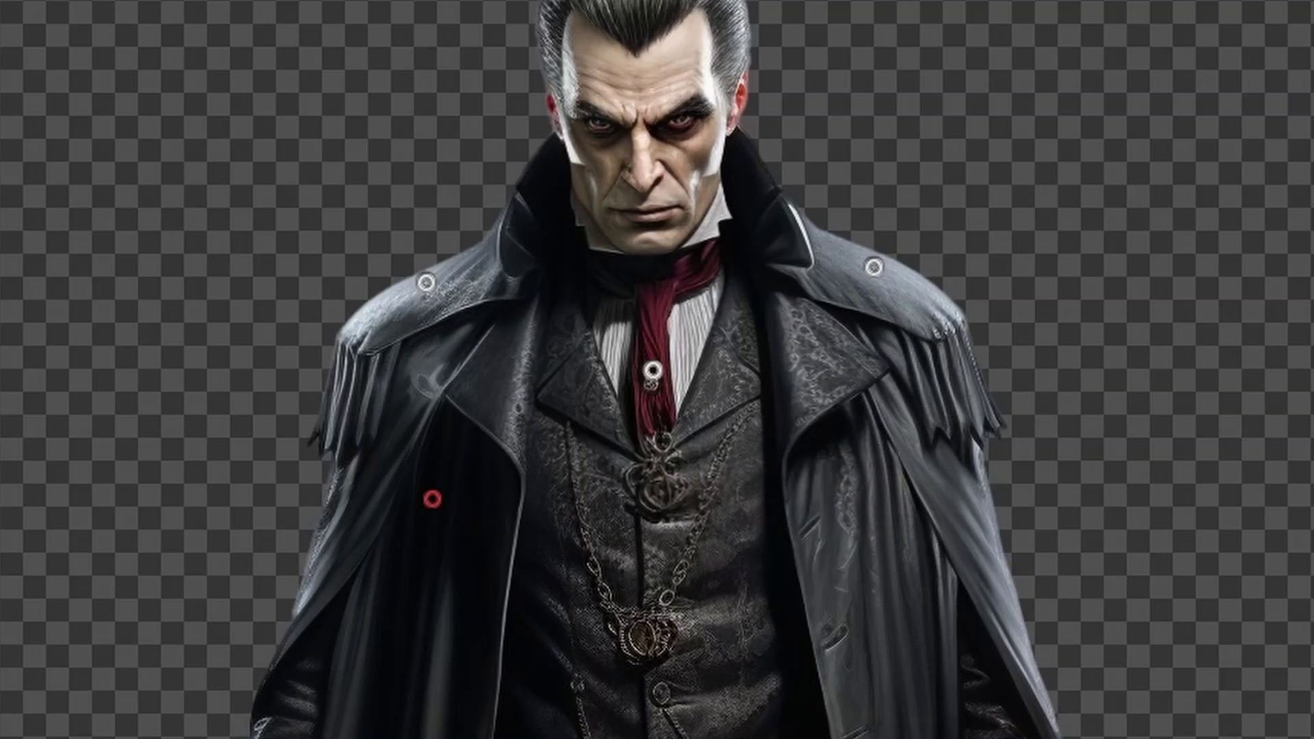
click(635, 536)
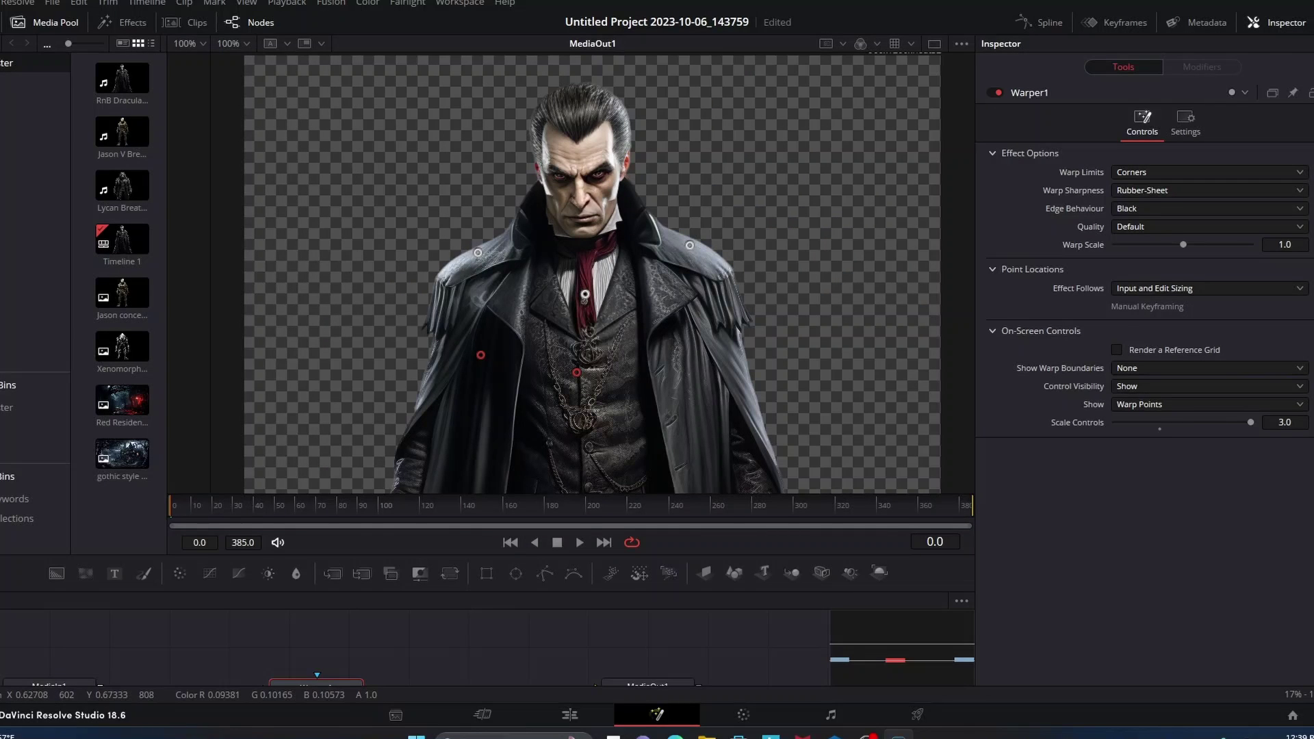
click(681, 340)
shift+click(704, 315)
click(579, 200)
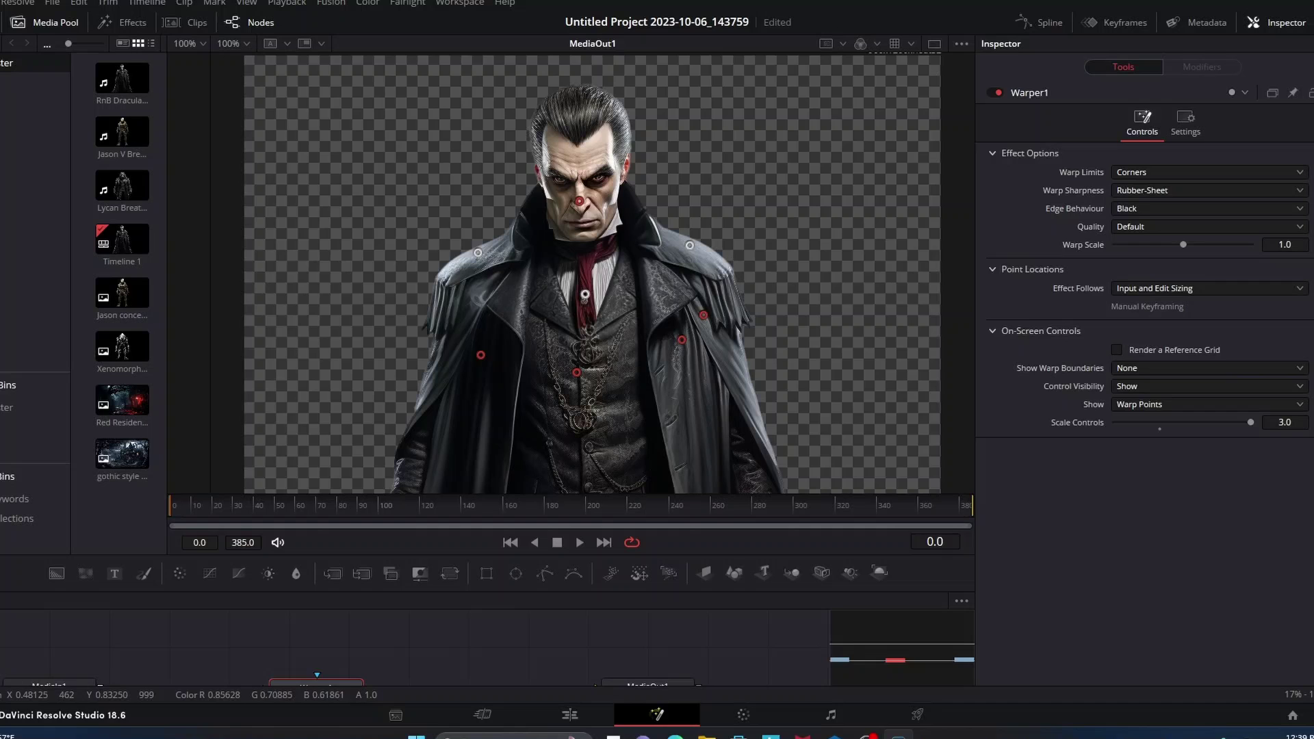
click(493, 321)
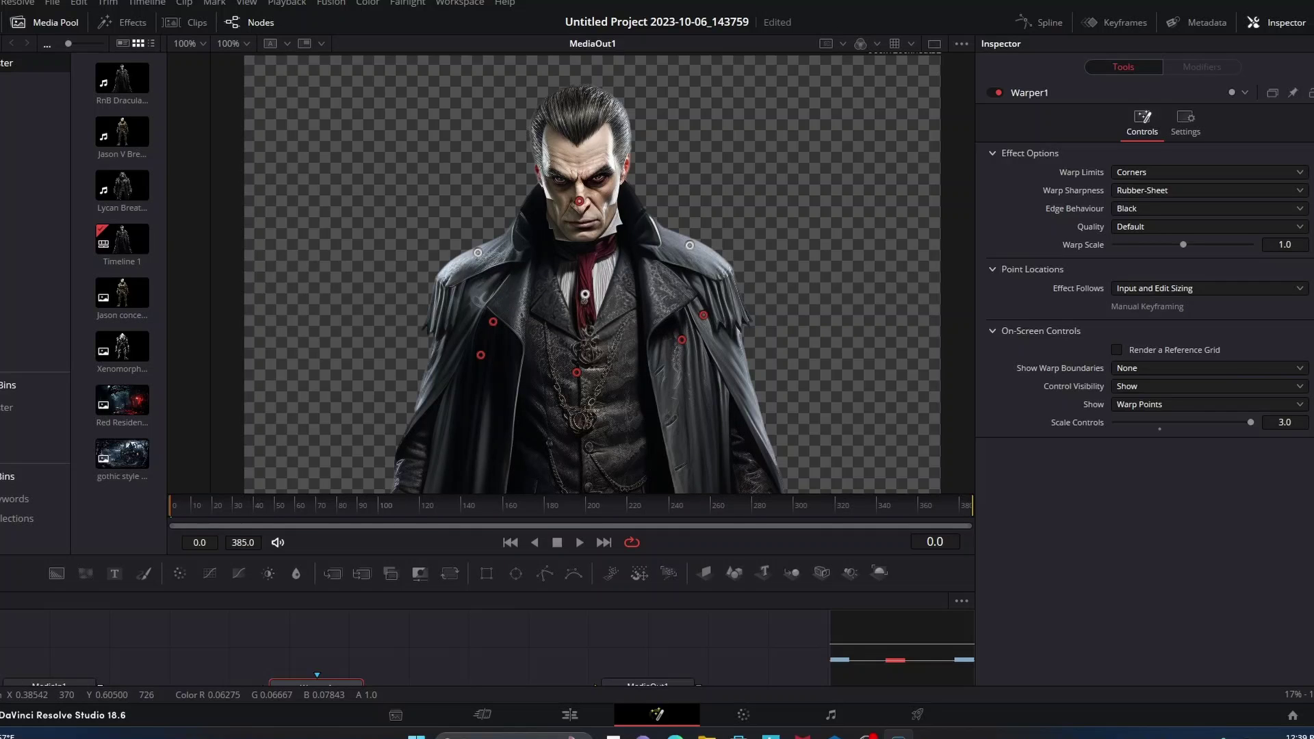
Add red pinning points on the lower vest and both coat sides at waist level, replacing the stray white vest point.
scroll(494, 321, down, 3)
click(478, 370)
click(583, 398)
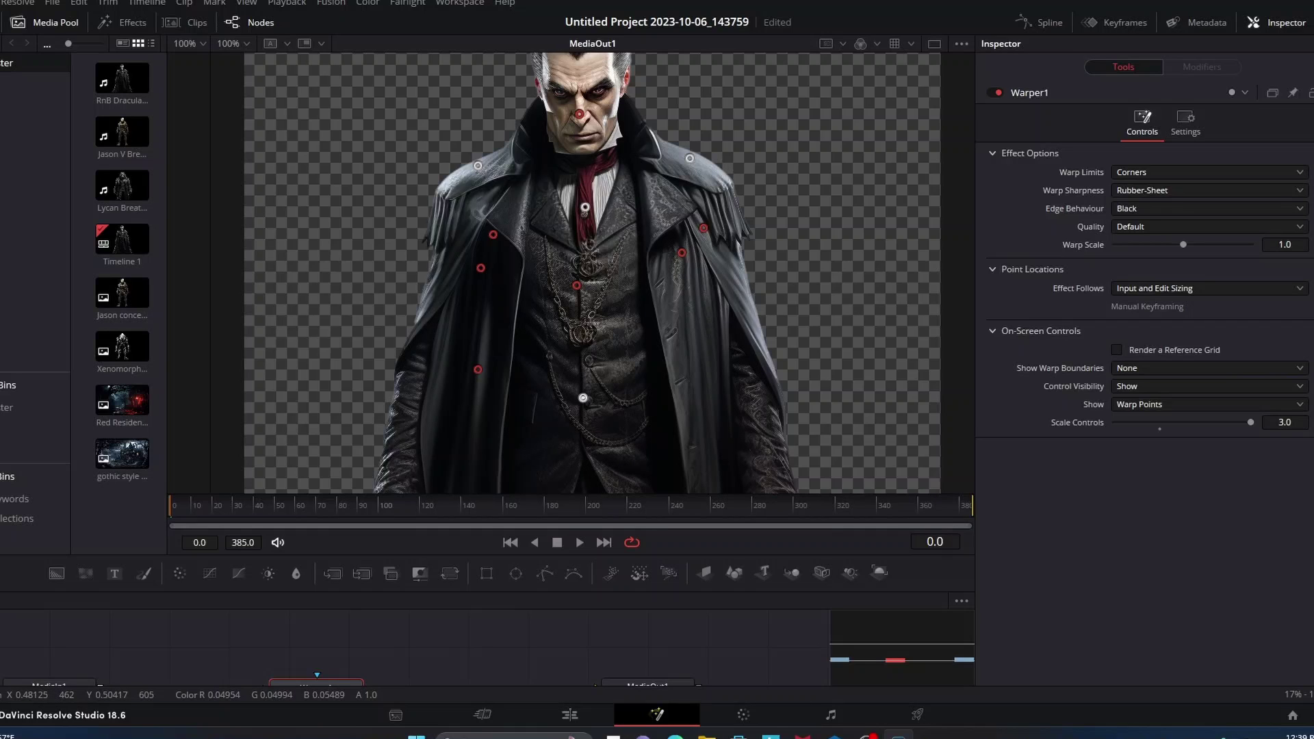
click(578, 388)
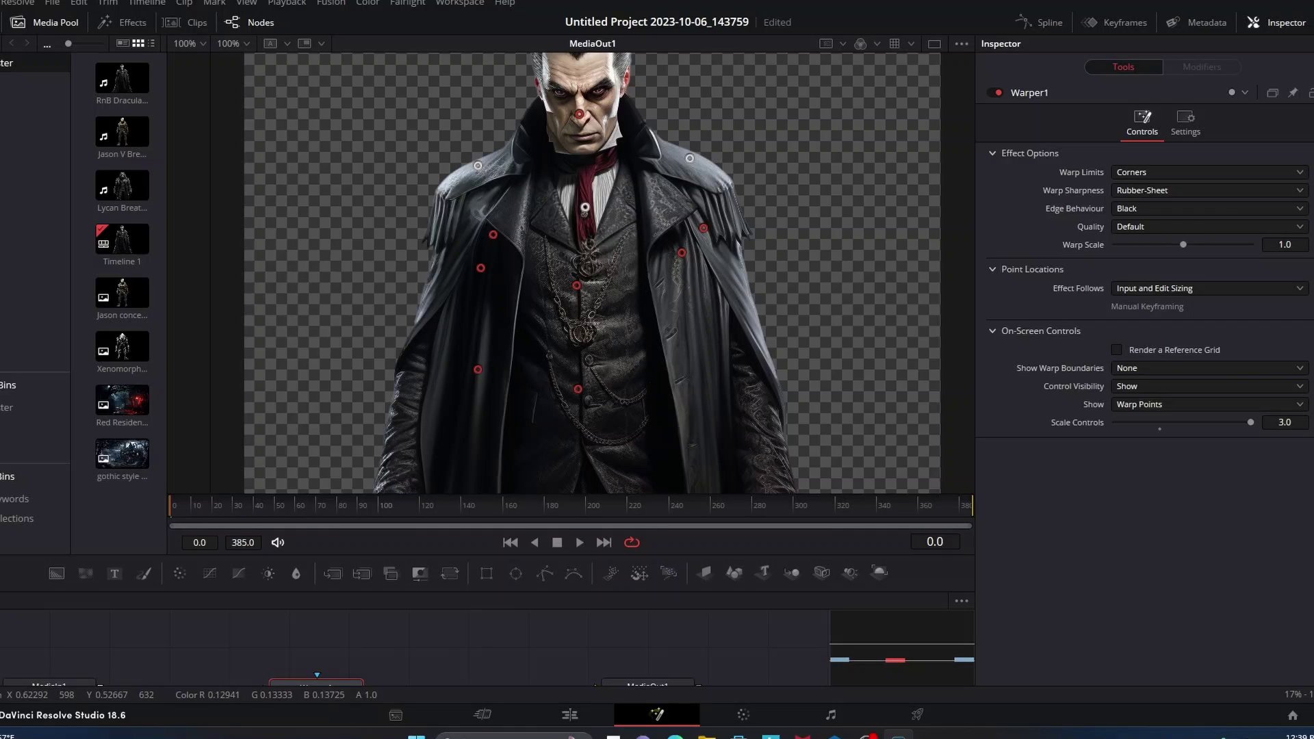
click(693, 367)
Add red pinning points down both sides of the lower coat to its bottom hem.
scroll(705, 424, down, 3)
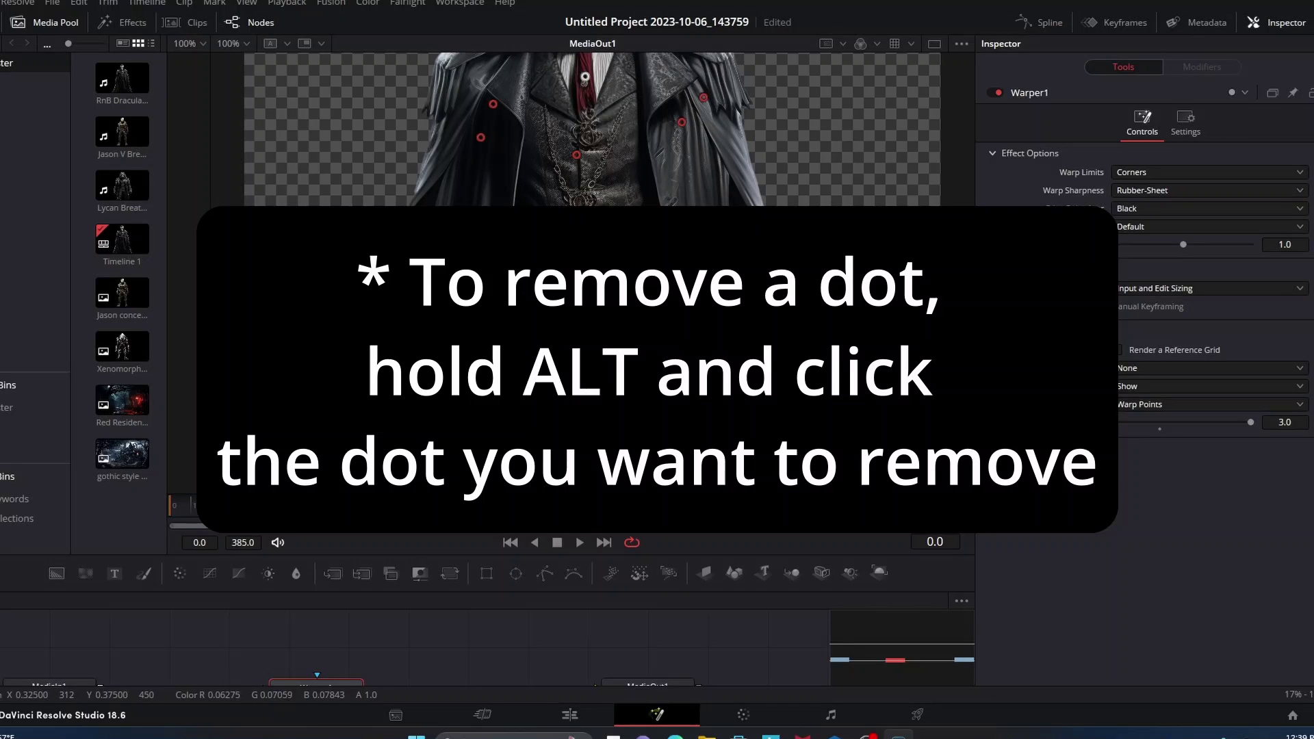
scroll(588, 130, down, 3)
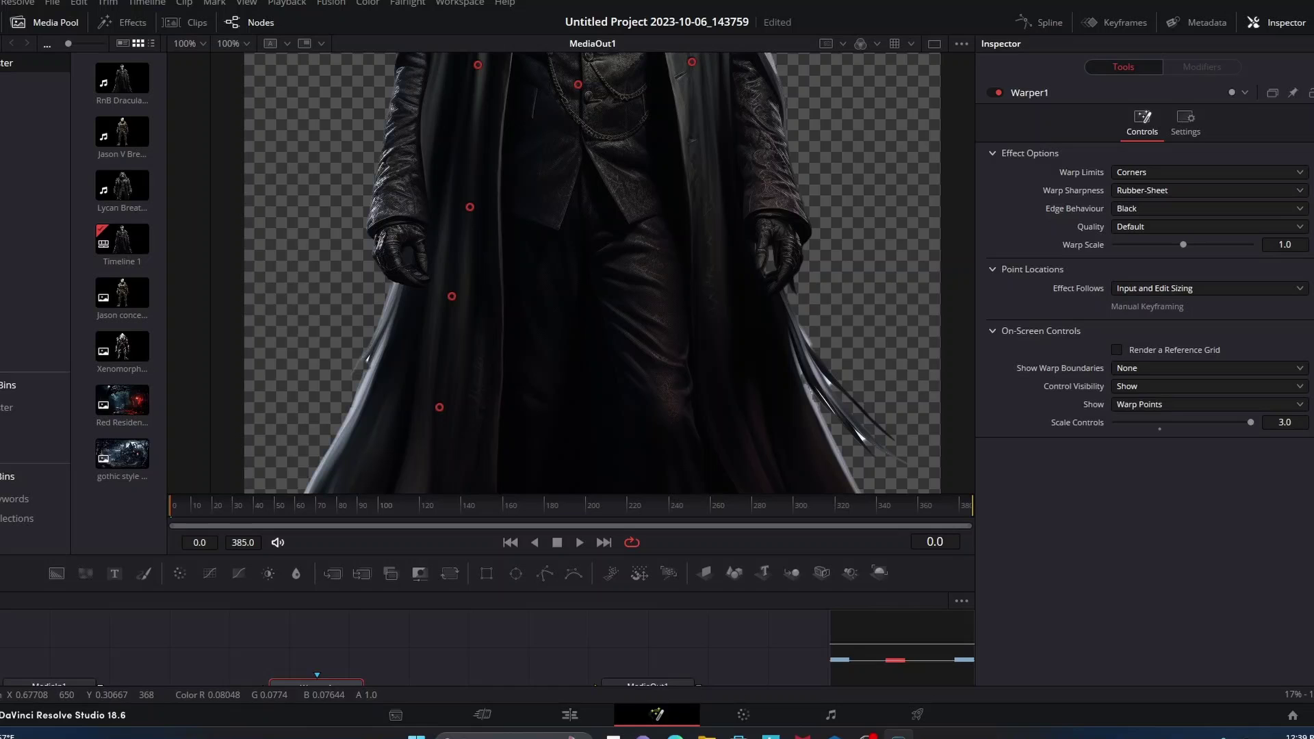
click(708, 208)
click(716, 275)
click(727, 406)
click(394, 485)
click(753, 484)
scroll(600, 372, down, 3)
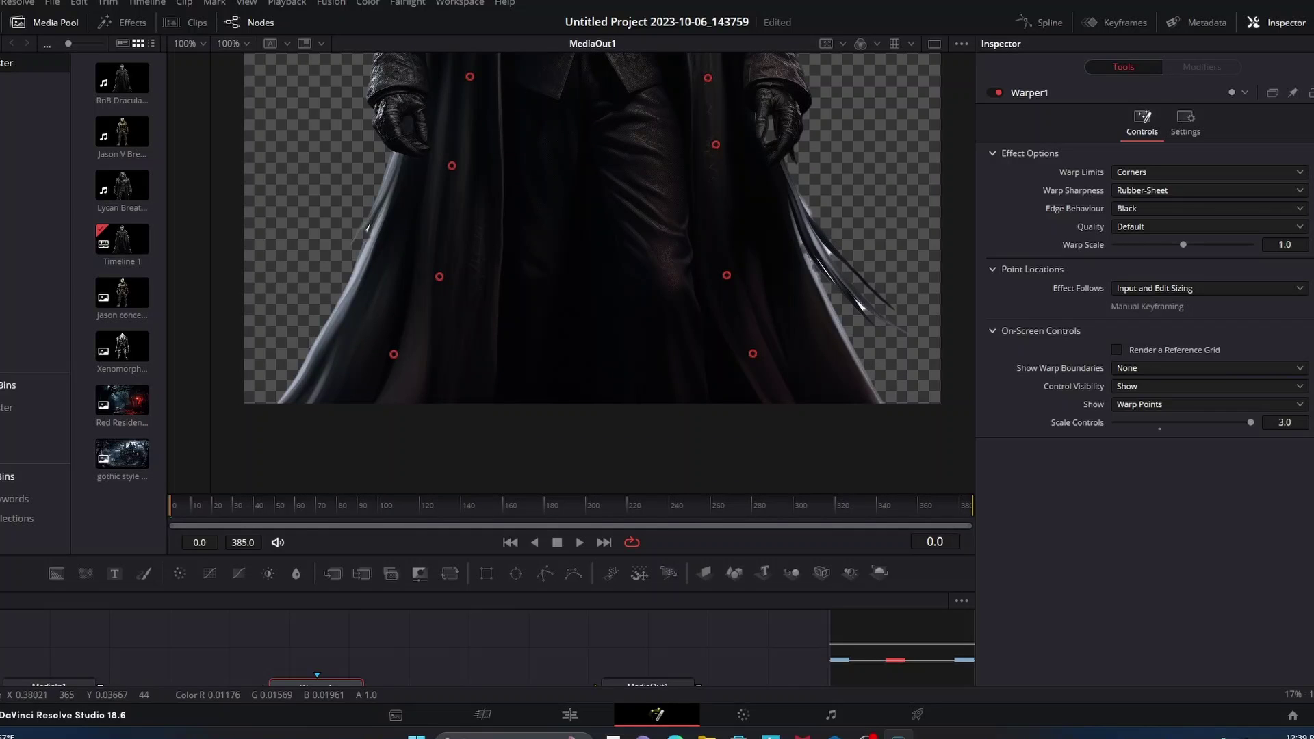
click(363, 398)
Add white warp points on both elbows, both gloved hands and the outer edges of the lower coat.
scroll(592, 274, up, 7)
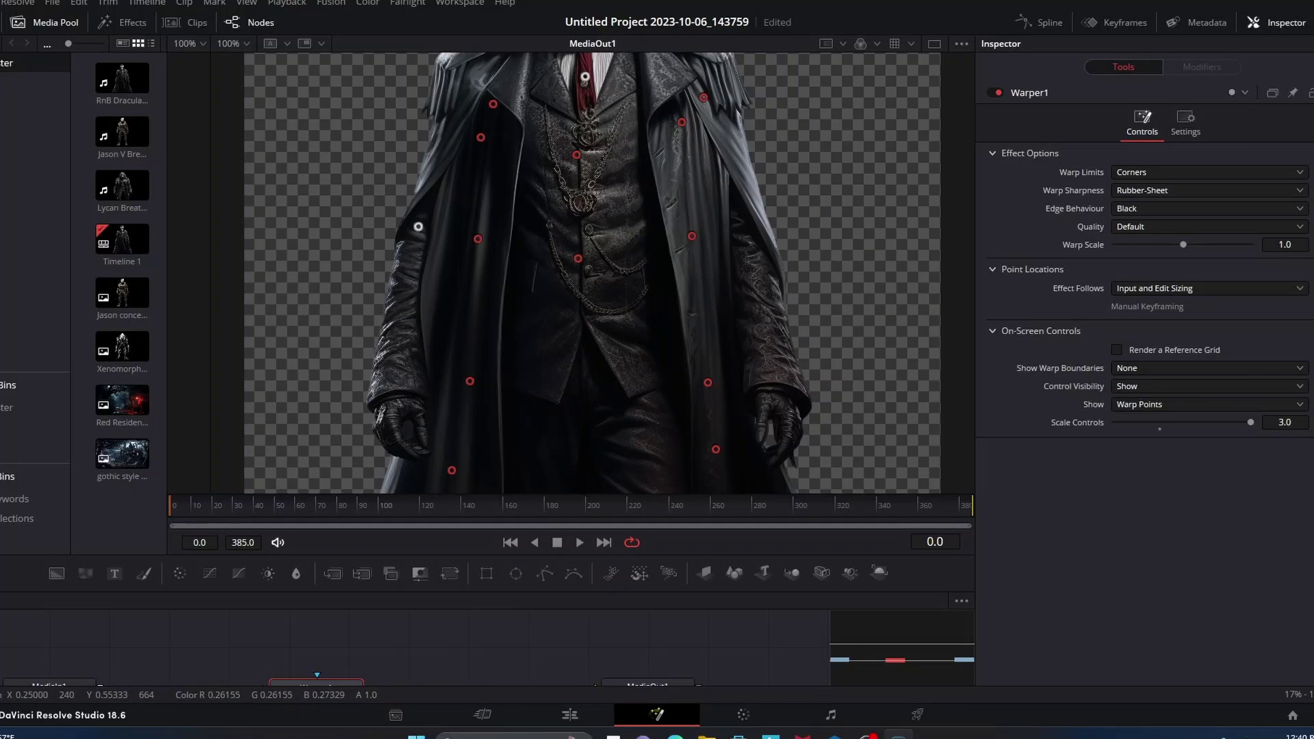
click(747, 227)
click(392, 408)
click(782, 407)
scroll(782, 406, down, 7)
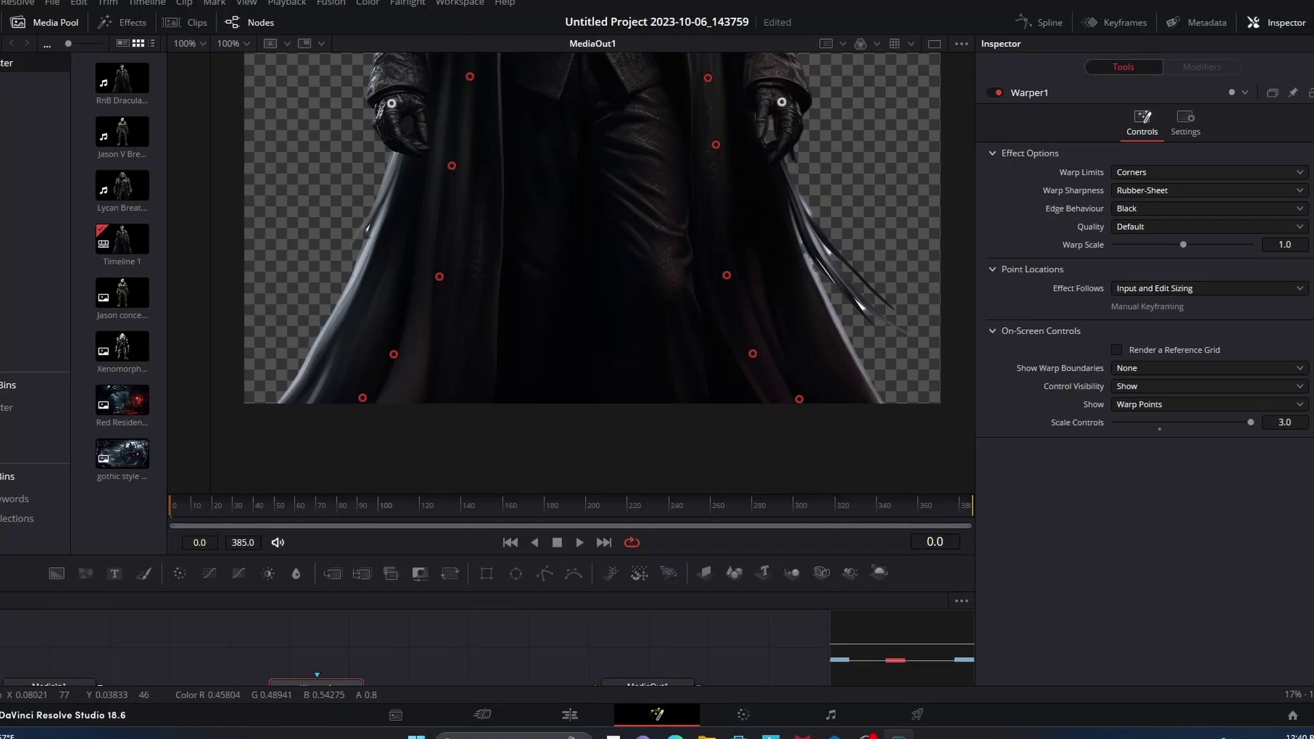
click(311, 357)
Add red pinning points on both forearms and both upper arms.
scroll(847, 353, up, 5)
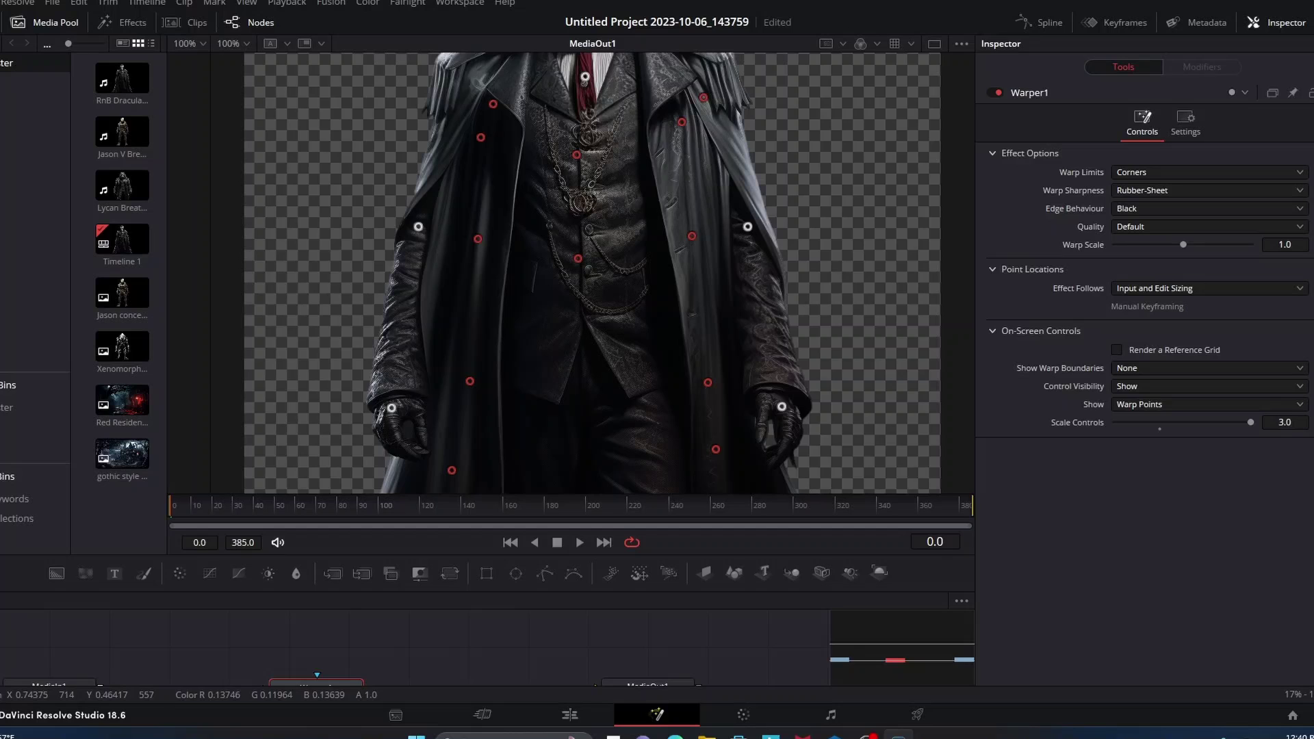
scroll(592, 273, up, 1)
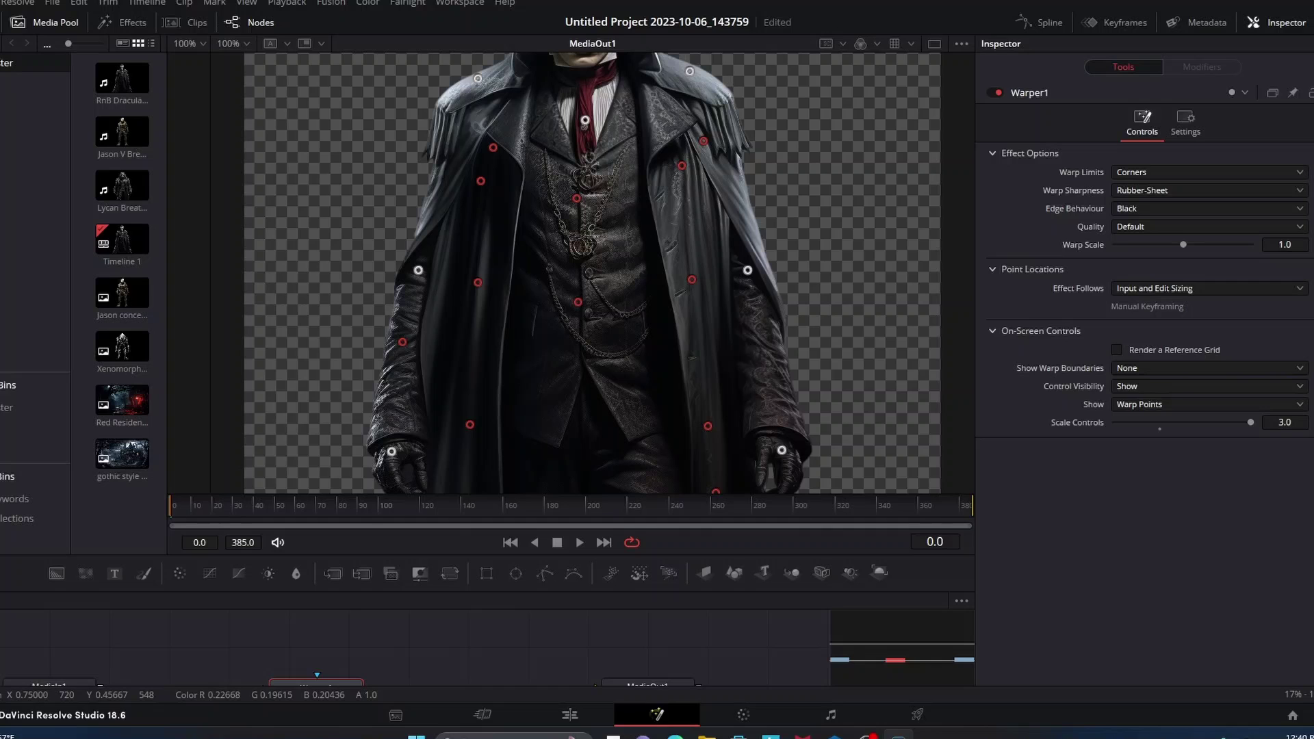
click(764, 355)
click(438, 192)
click(738, 201)
scroll(678, 291, up, 7)
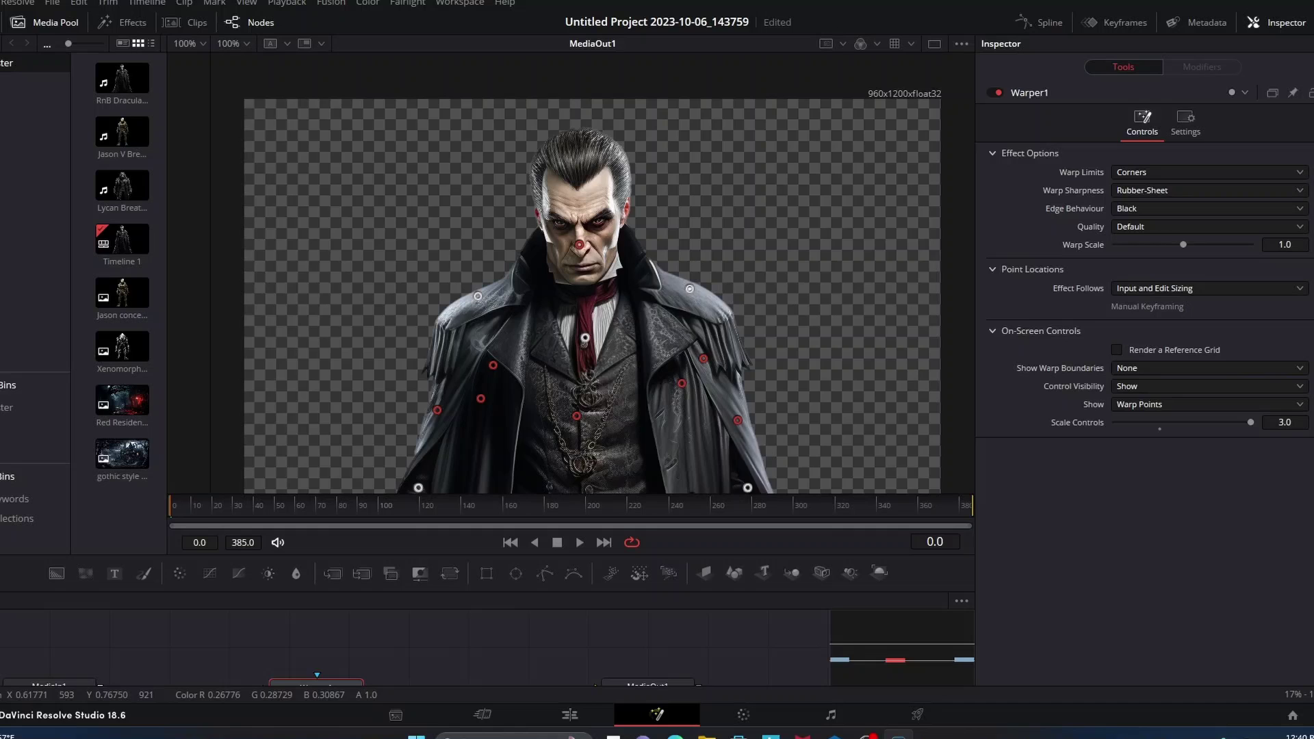
Nudge the white warp points on the elbows and hands slightly to warp the arms at frame 0.
scroll(676, 292, down, 4)
scroll(592, 274, down, 5)
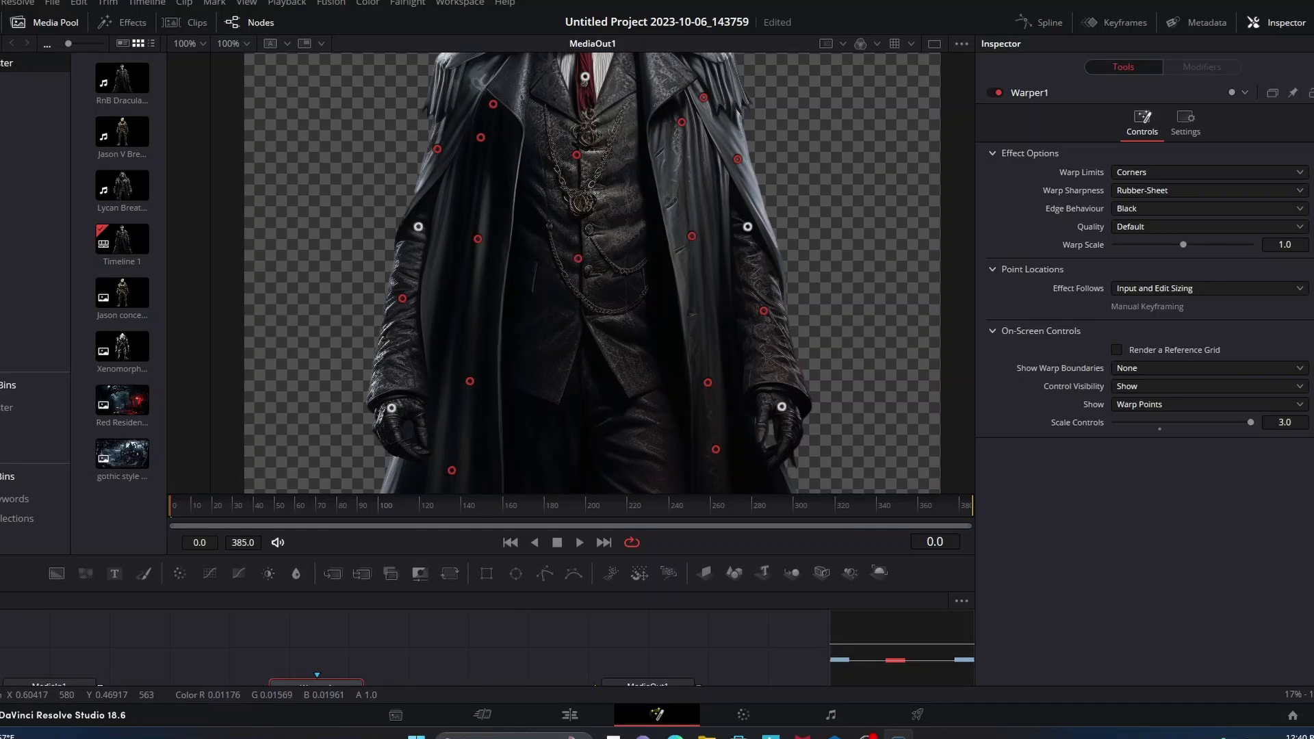
drag(418, 226, 420, 227)
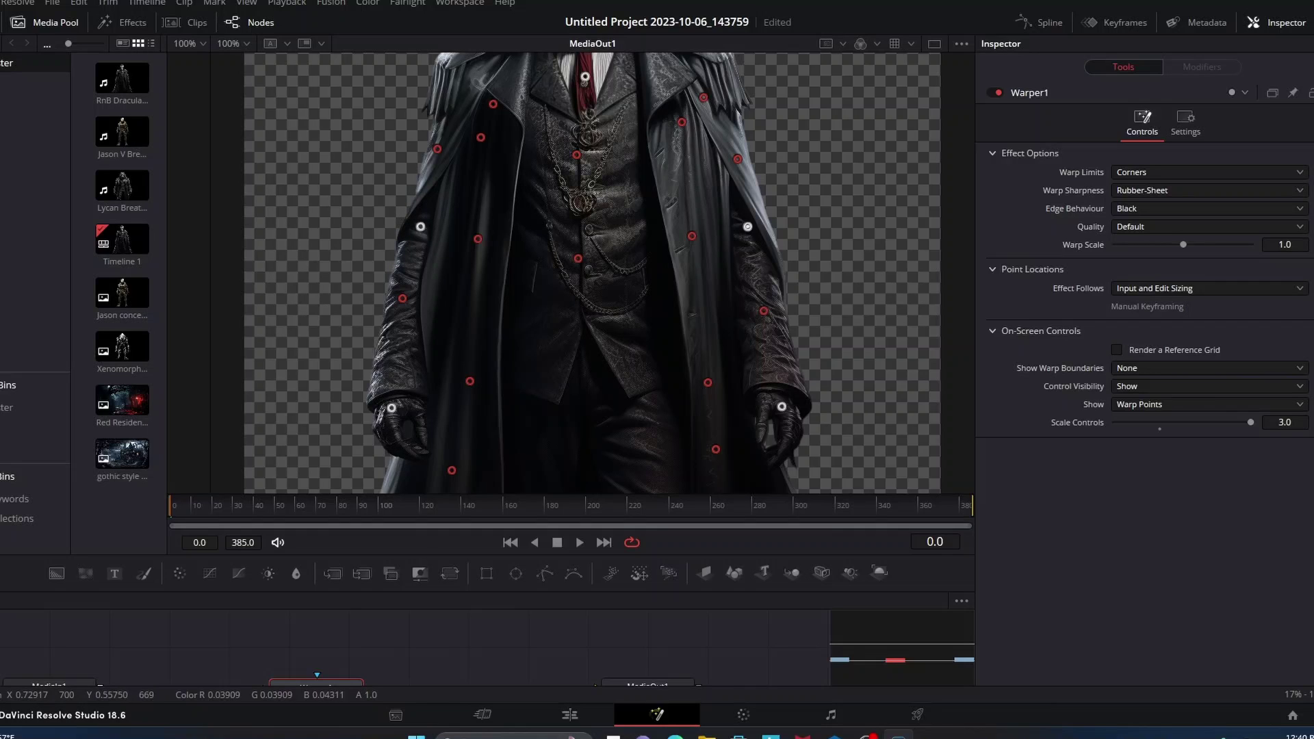
drag(747, 226, 747, 228)
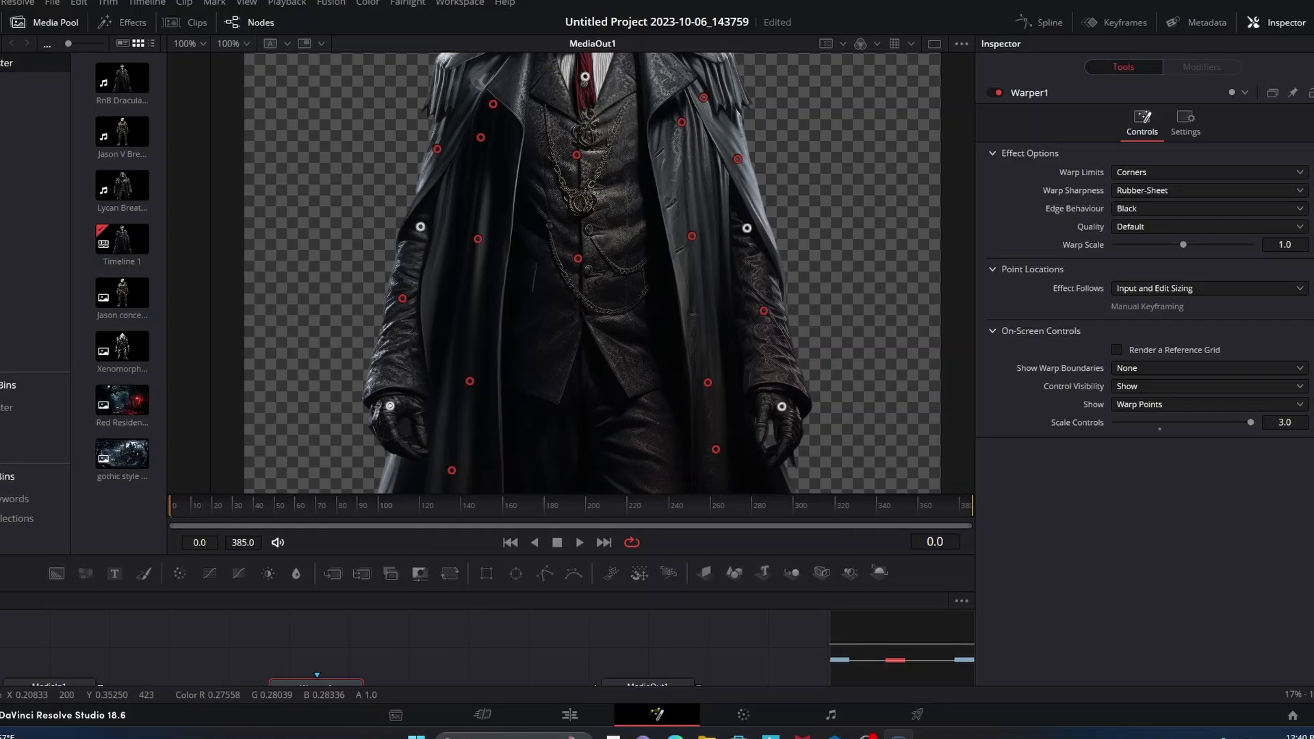
drag(781, 406, 779, 410)
Nudge the white warp points on both lower coat edges and the right-hand shoulder slightly inward and downward.
scroll(778, 409, down, 5)
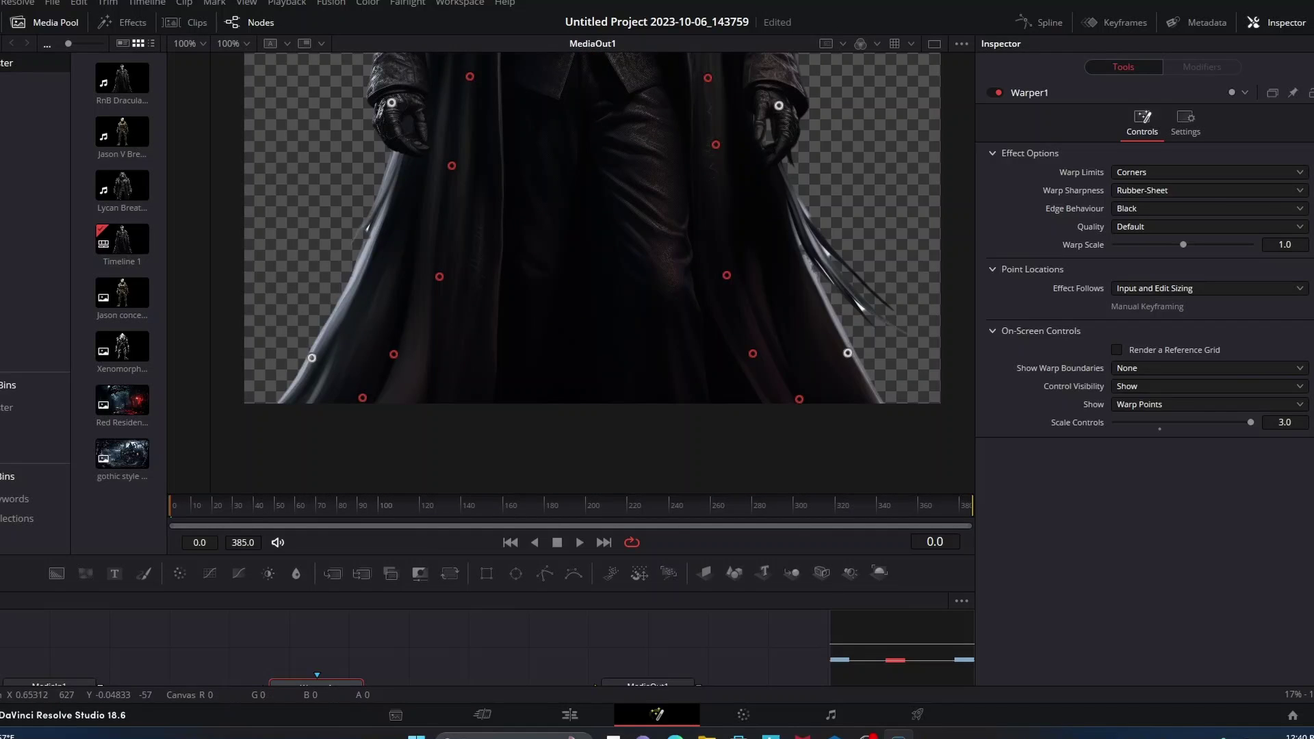
drag(311, 358, 315, 363)
drag(848, 352, 844, 361)
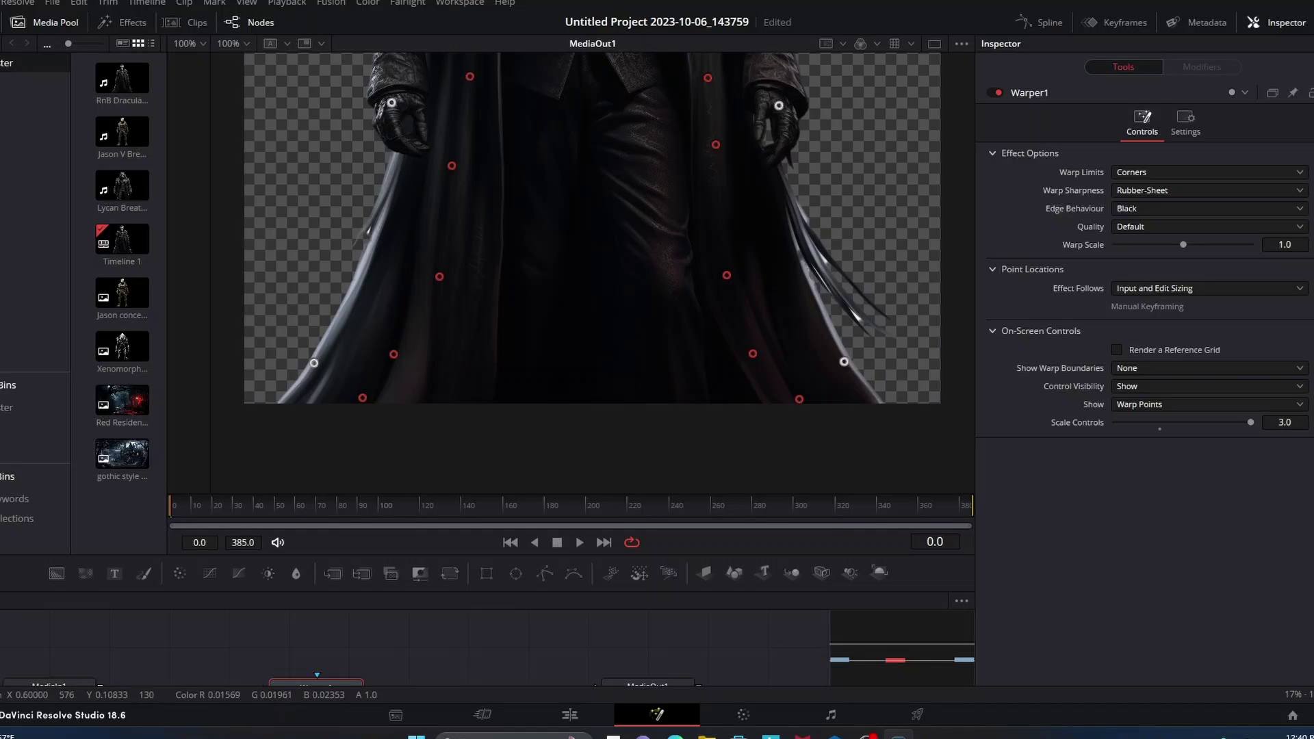
scroll(592, 272, up, 8)
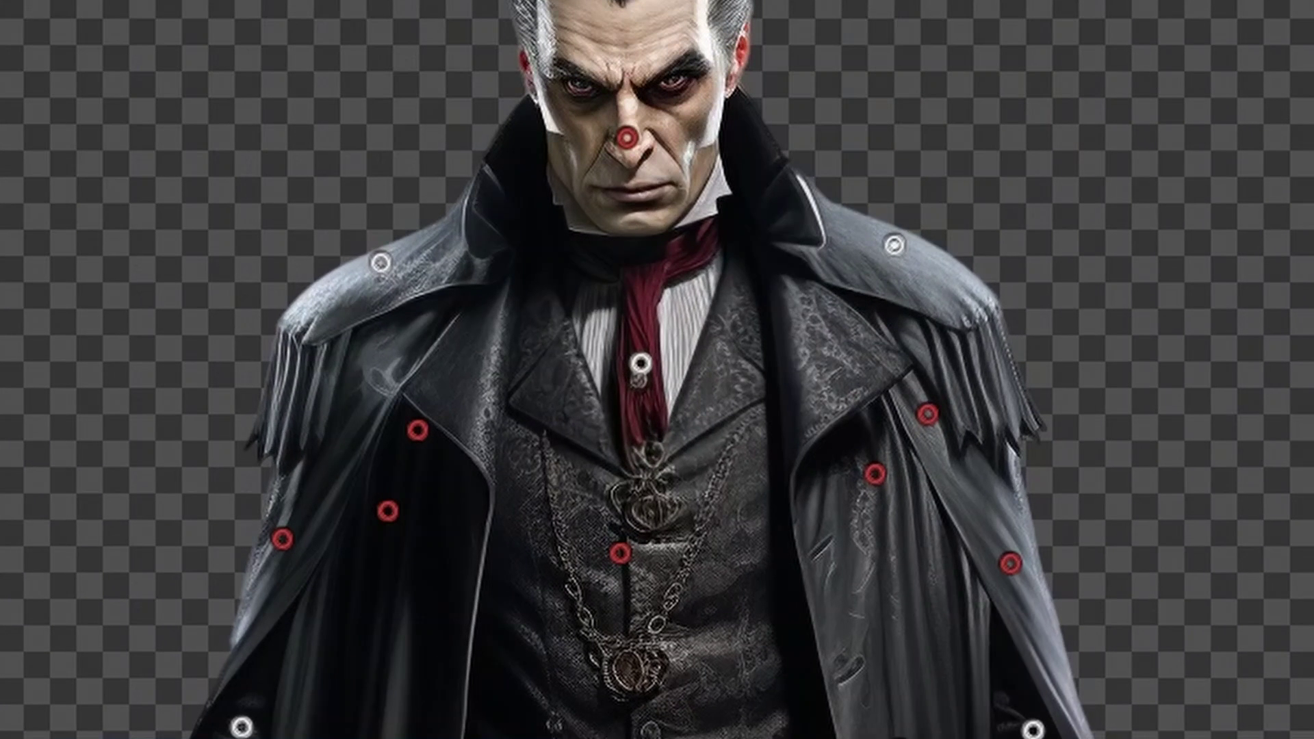
mouse_move(895, 245)
mouse_down()
mouse_move(892, 224)
mouse_move(890, 253)
mouse_up()
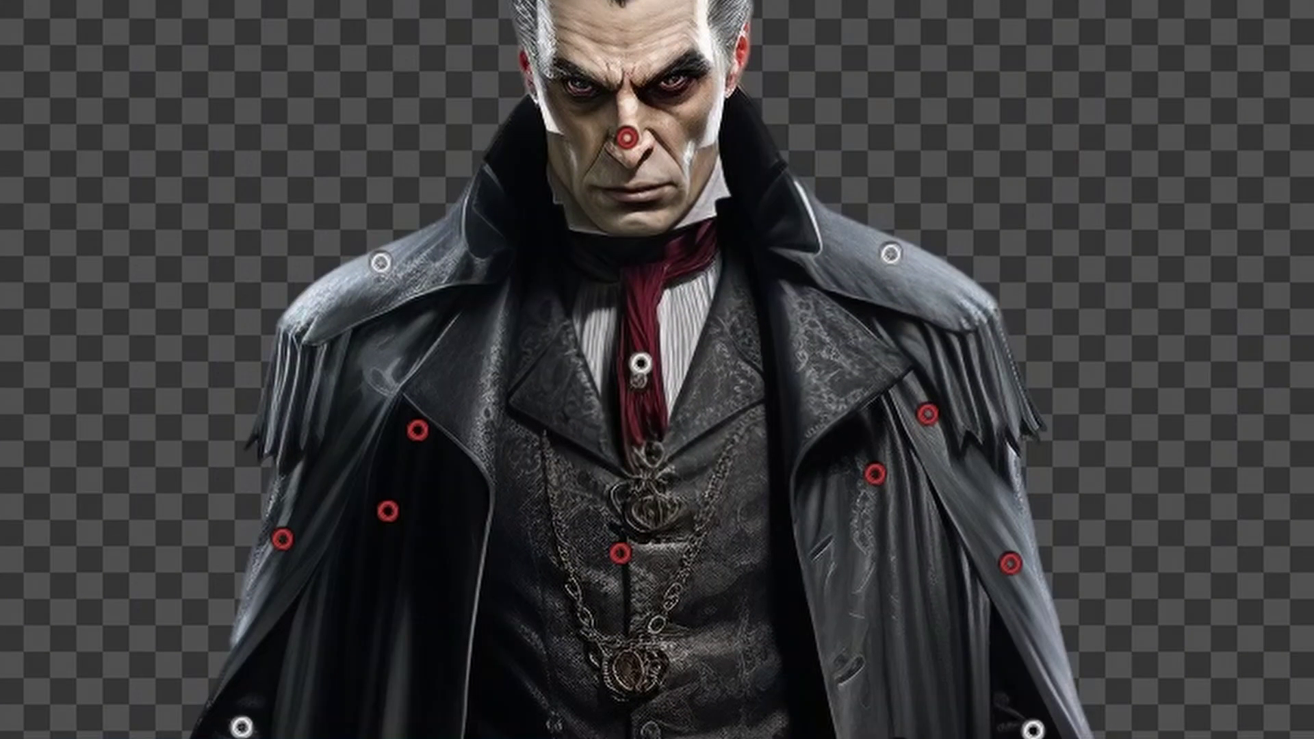
Add red pinning points on both sides of the collar and on the neck just below the chin.
shift+click(521, 185)
click(724, 183)
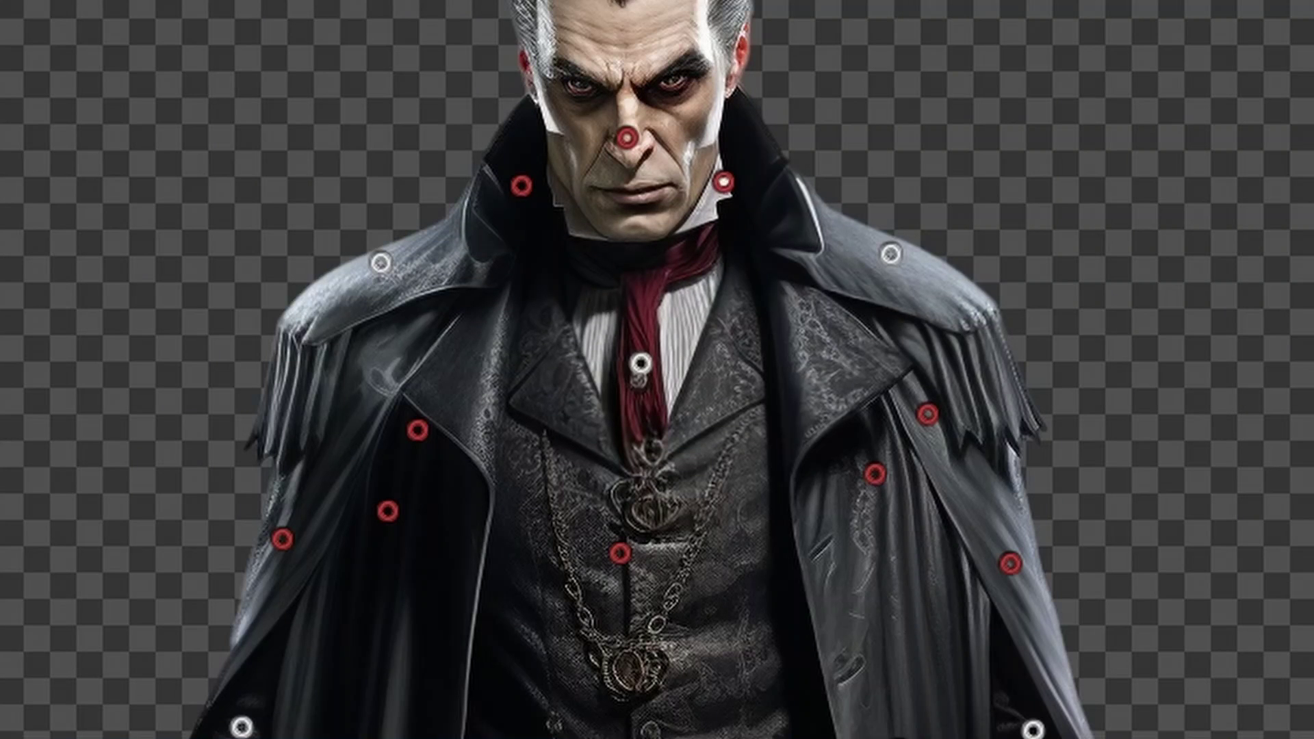
click(638, 243)
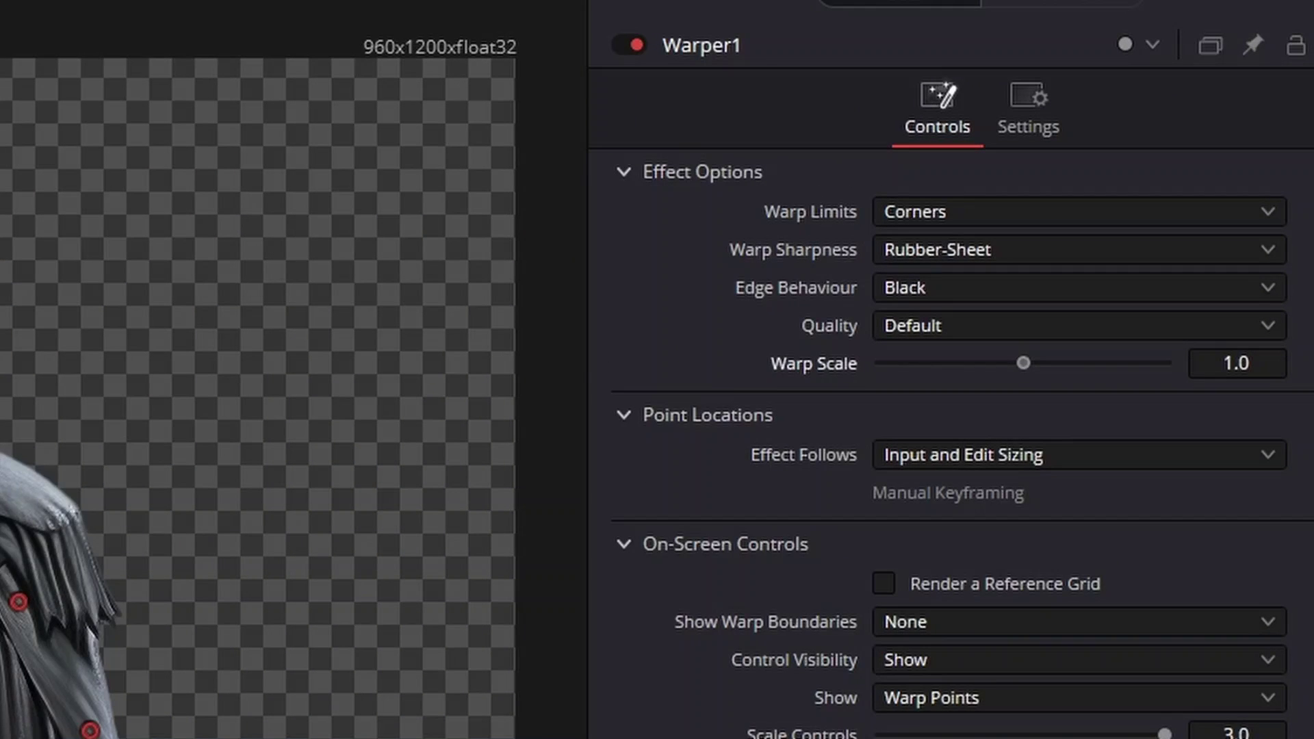
Test the warp strength with Warp Scale and nudge the left-hand shoulder's white warp point slightly inward and downward.
drag(1183, 244, 1230, 244)
drag(1121, 363, 1034, 363)
drag(478, 295, 484, 299)
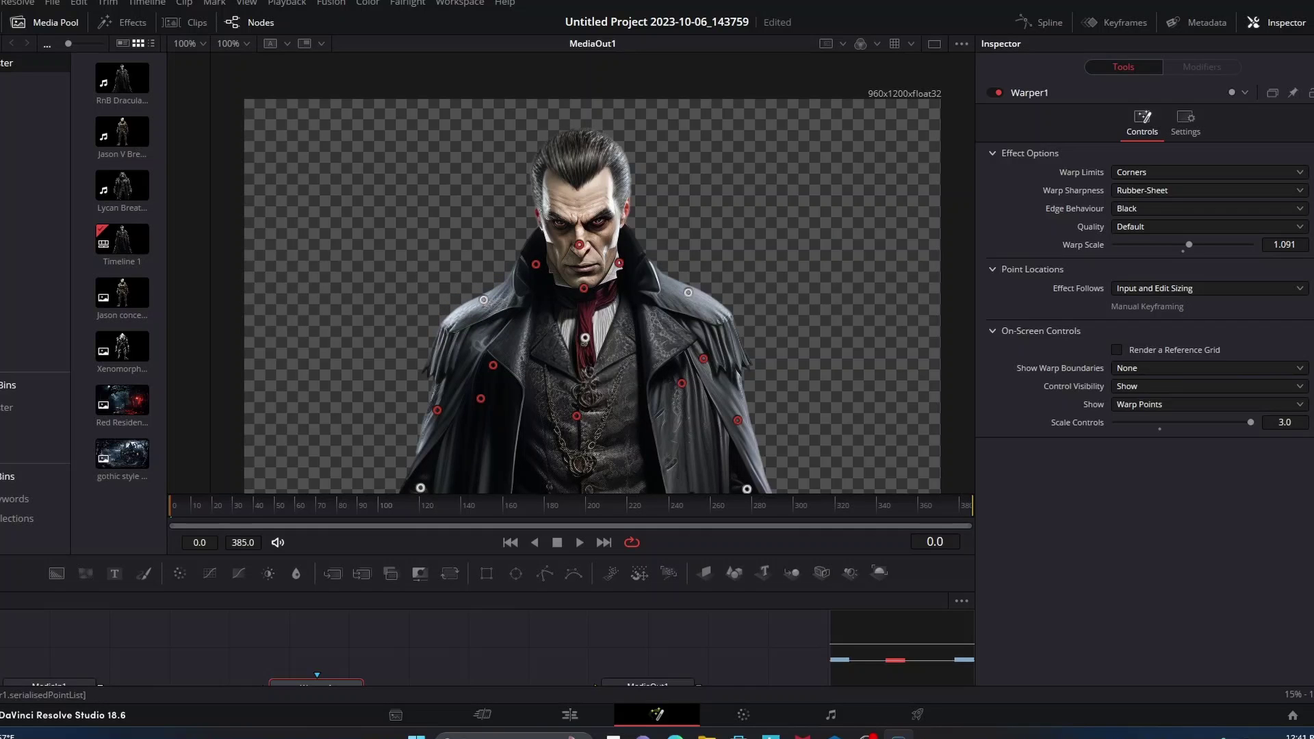
Preview the full warp by varying Warp Scale, and set a Warp Scale keyframe at frame 0.
drag(1189, 244, 1220, 245)
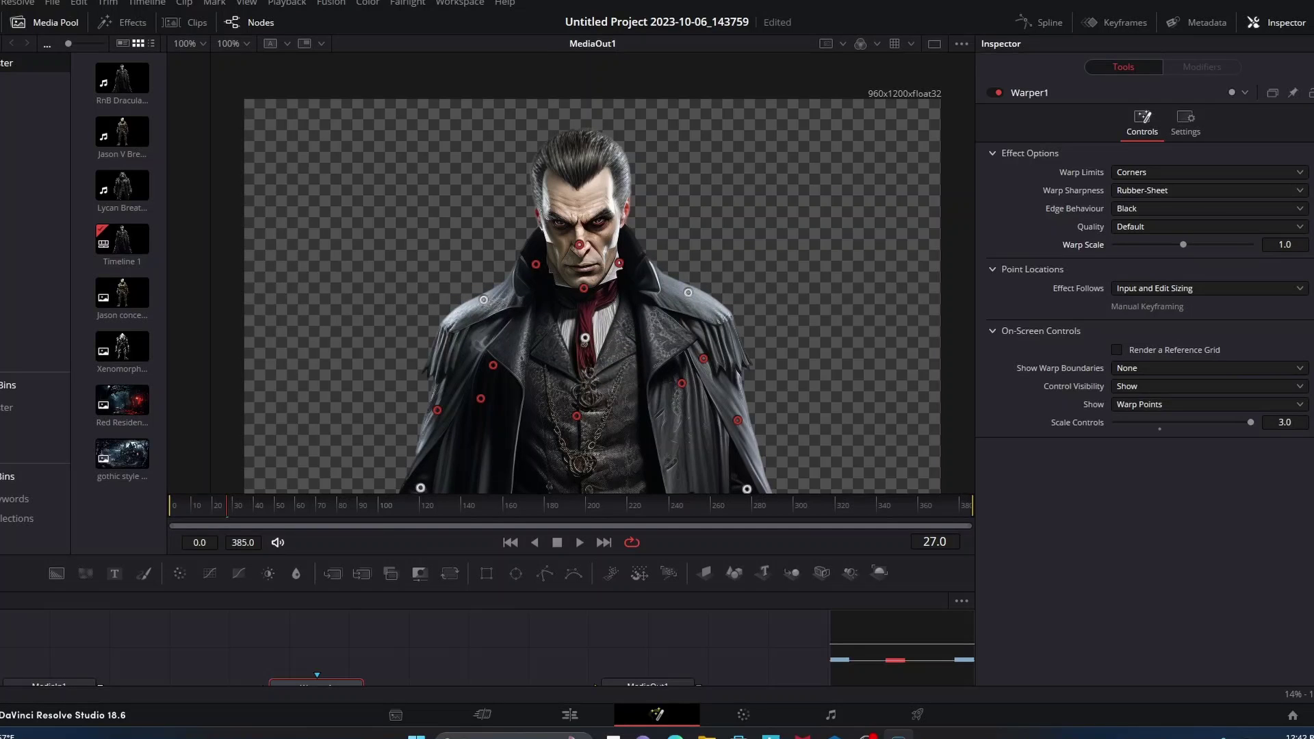
drag(227, 505, 169, 505)
drag(1183, 244, 1140, 245)
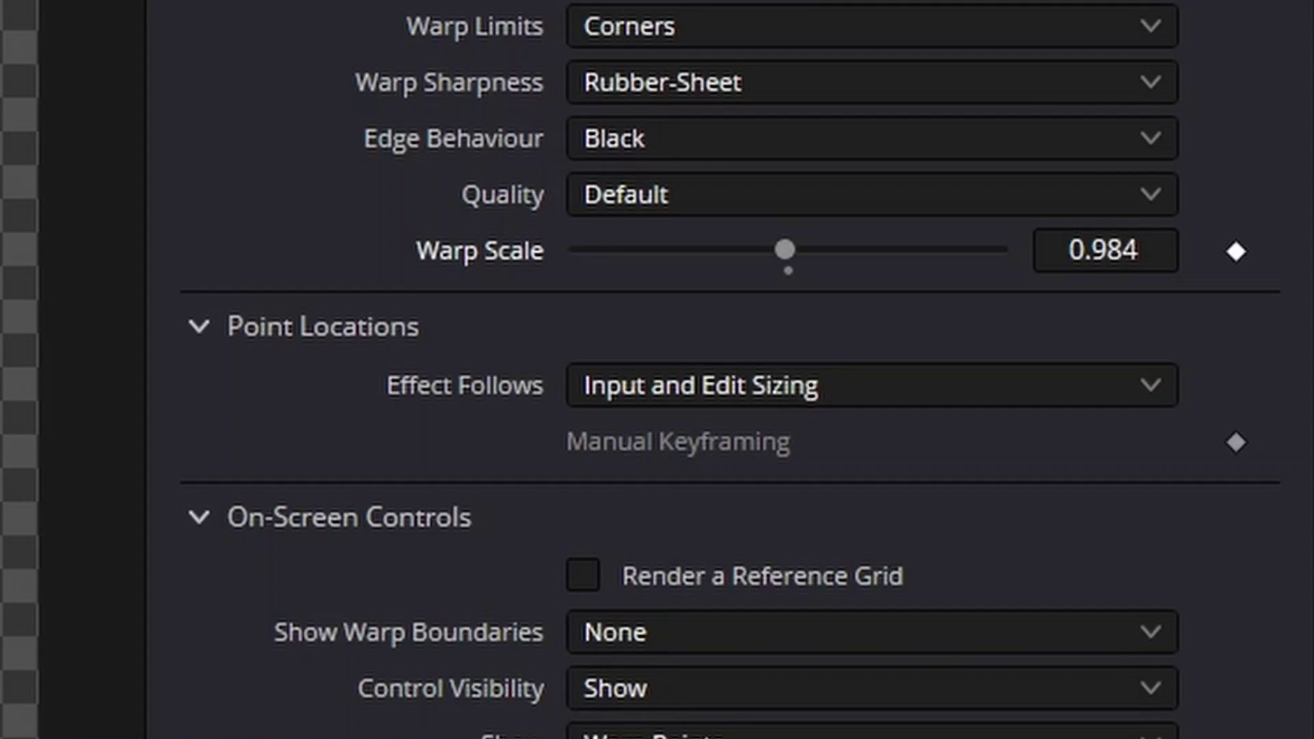
click(1236, 252)
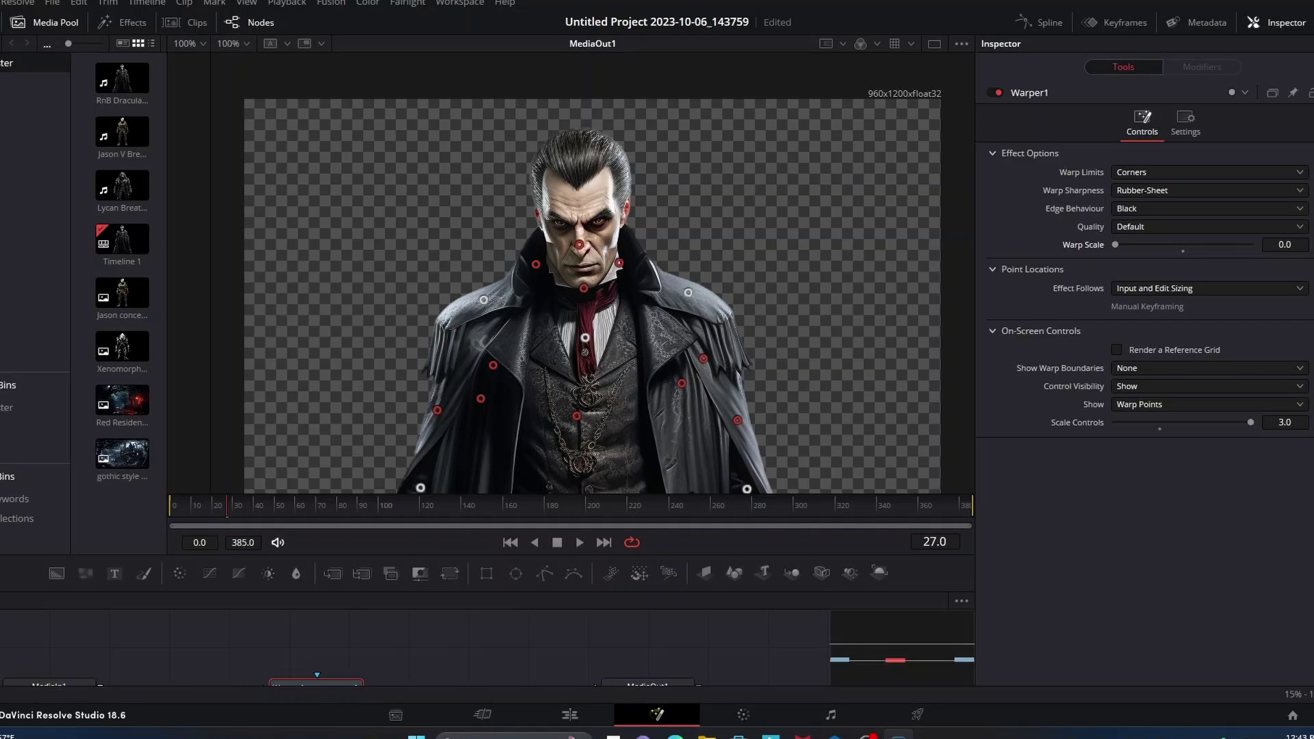
Keyframe Warp Scale at 2.0 on frame 48 and back to 0.0 around frame 70.
click(270, 506)
drag(1115, 244, 1250, 244)
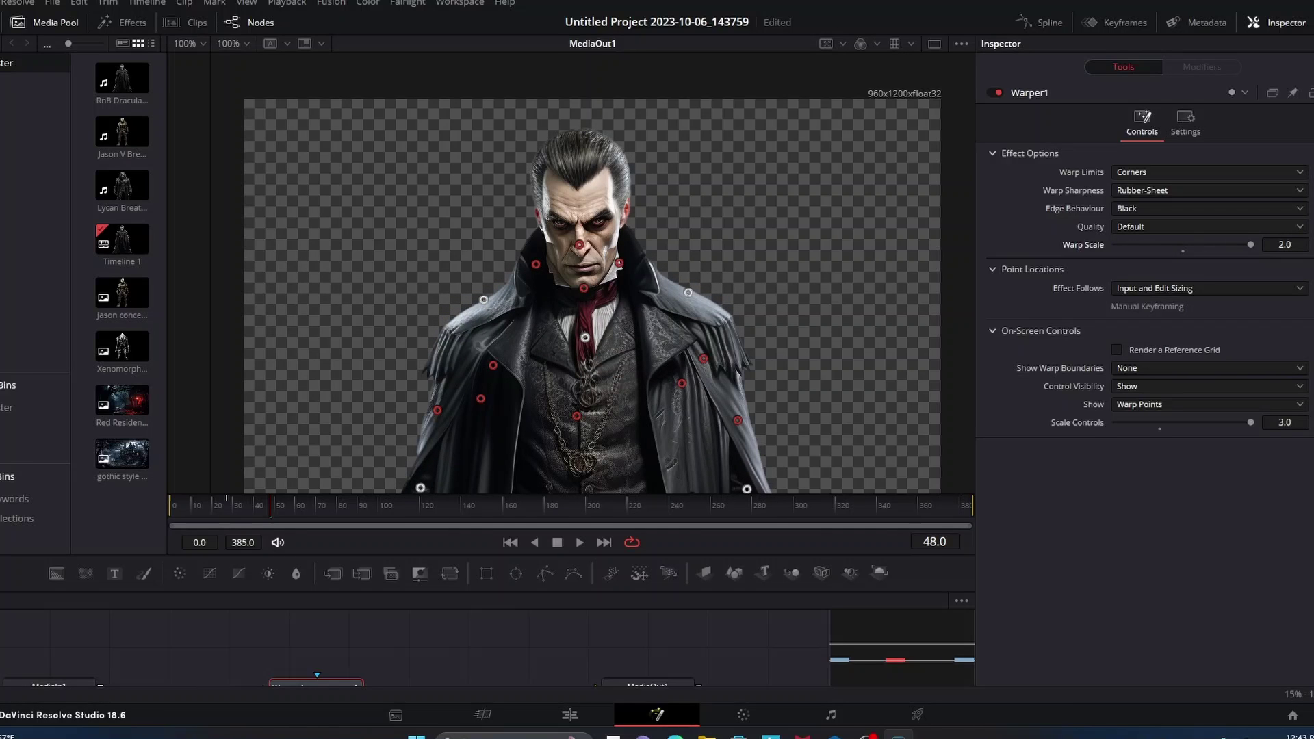
click(314, 505)
drag(1251, 244, 1115, 244)
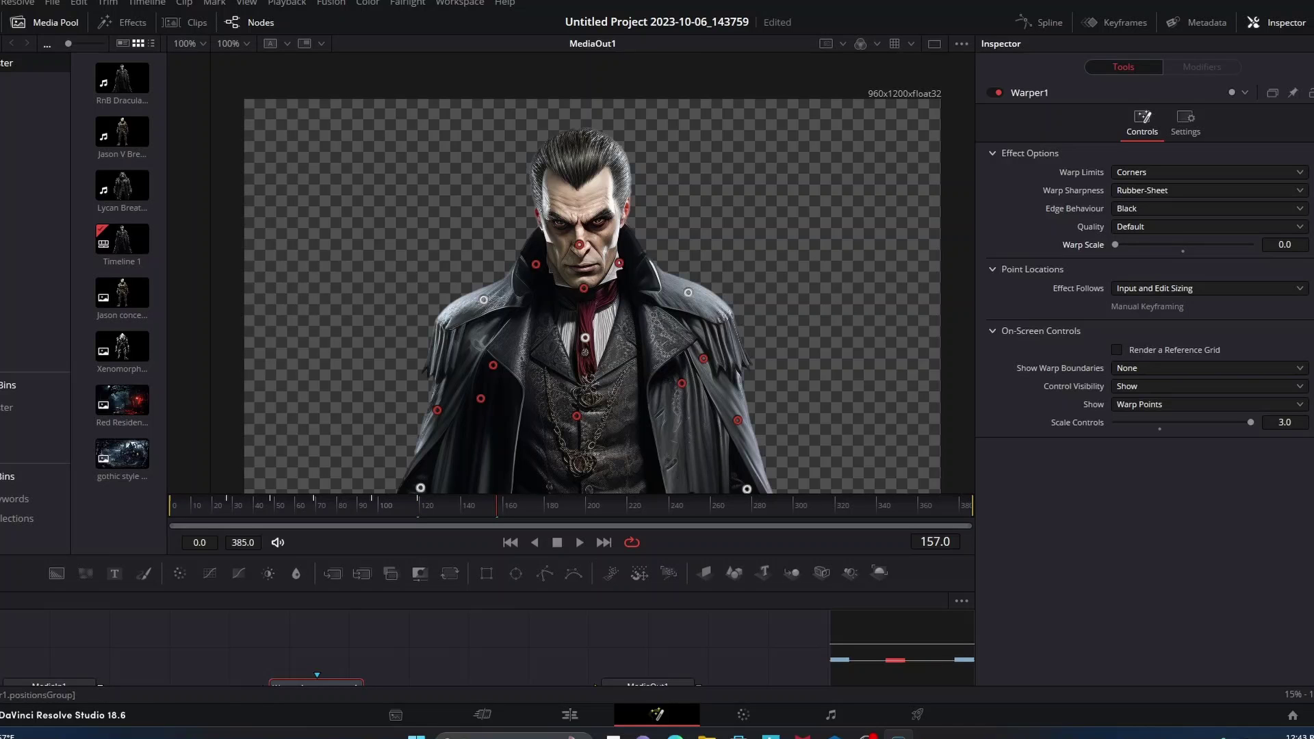
Continue the breathing keyframes by alternating Warp Scale between 2.0 at frame 157, 0.0, and 2.0 at frame 271.
drag(1120, 245, 1250, 244)
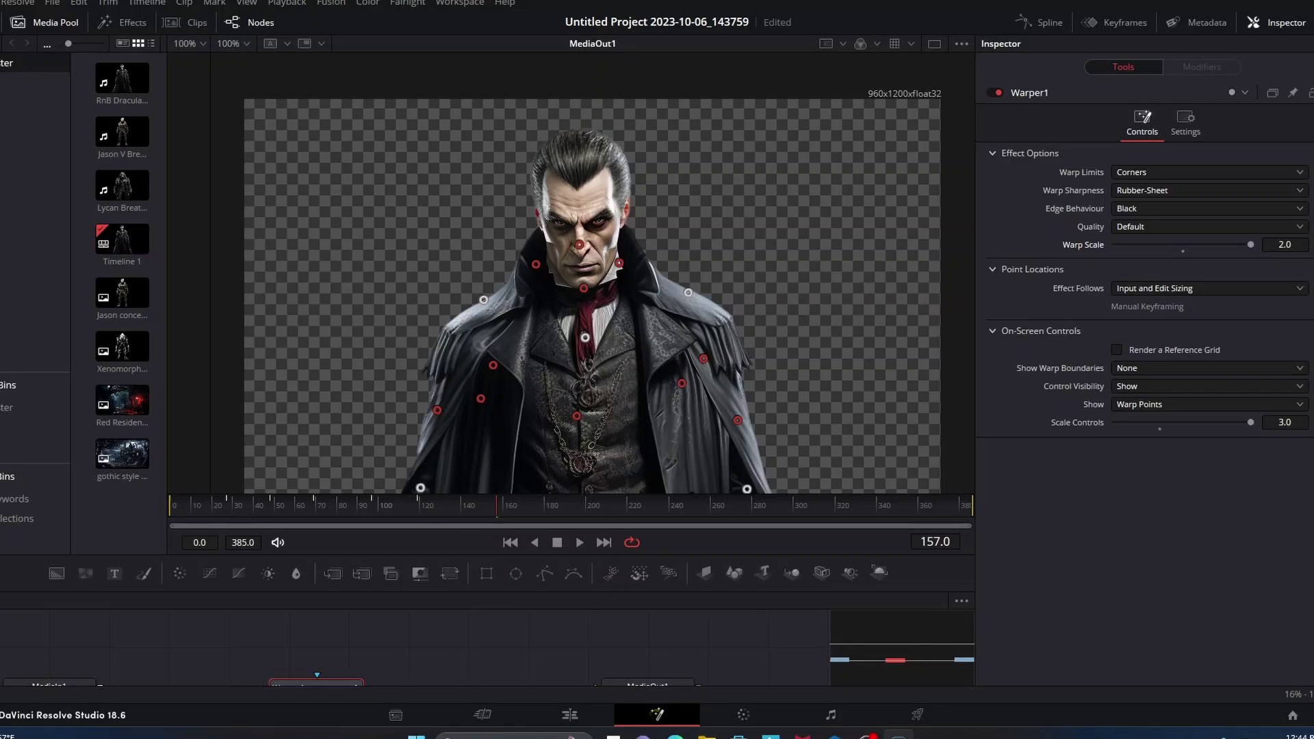
drag(1250, 244, 1121, 244)
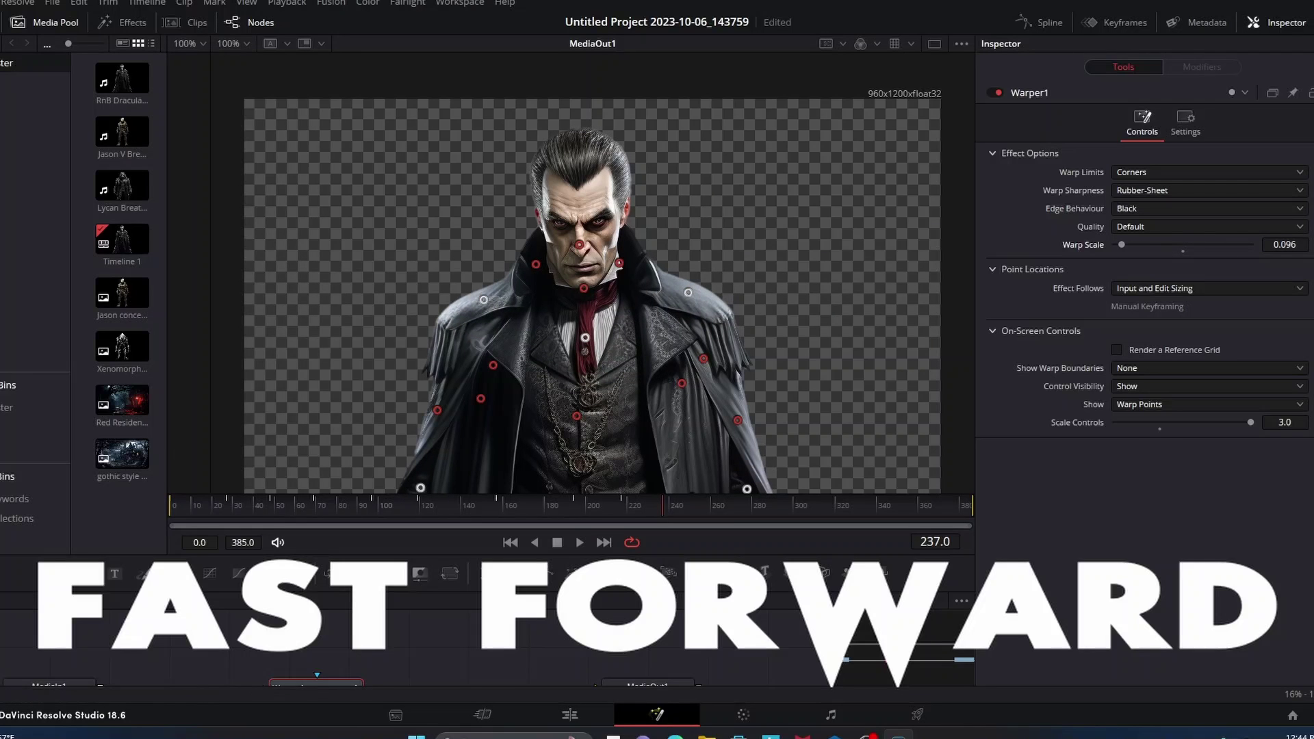
text(2)
key(Return)
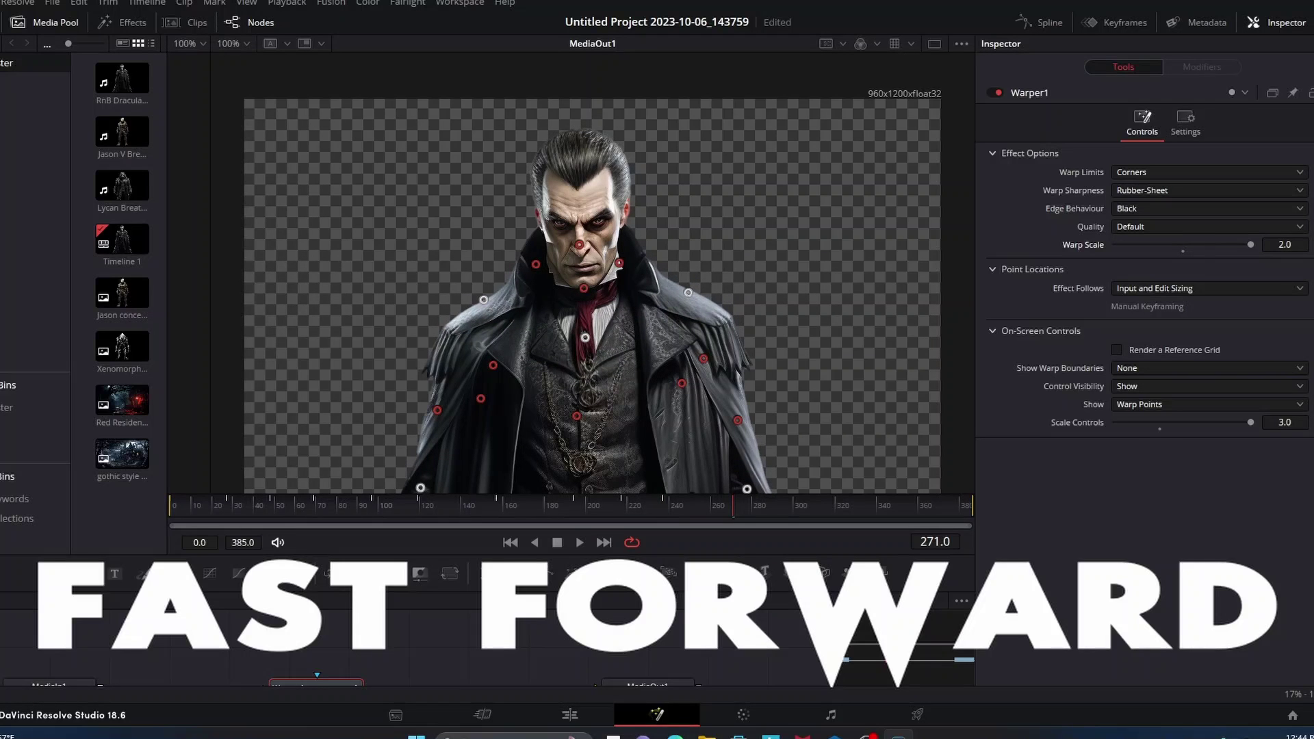
Alternate the remaining Warp Scale keyframes between 0.0 and 2.0 up to frame 383, ending on 0.0.
text(0)
key(Return)
drag(1115, 244, 1251, 244)
text(0)
key(Return)
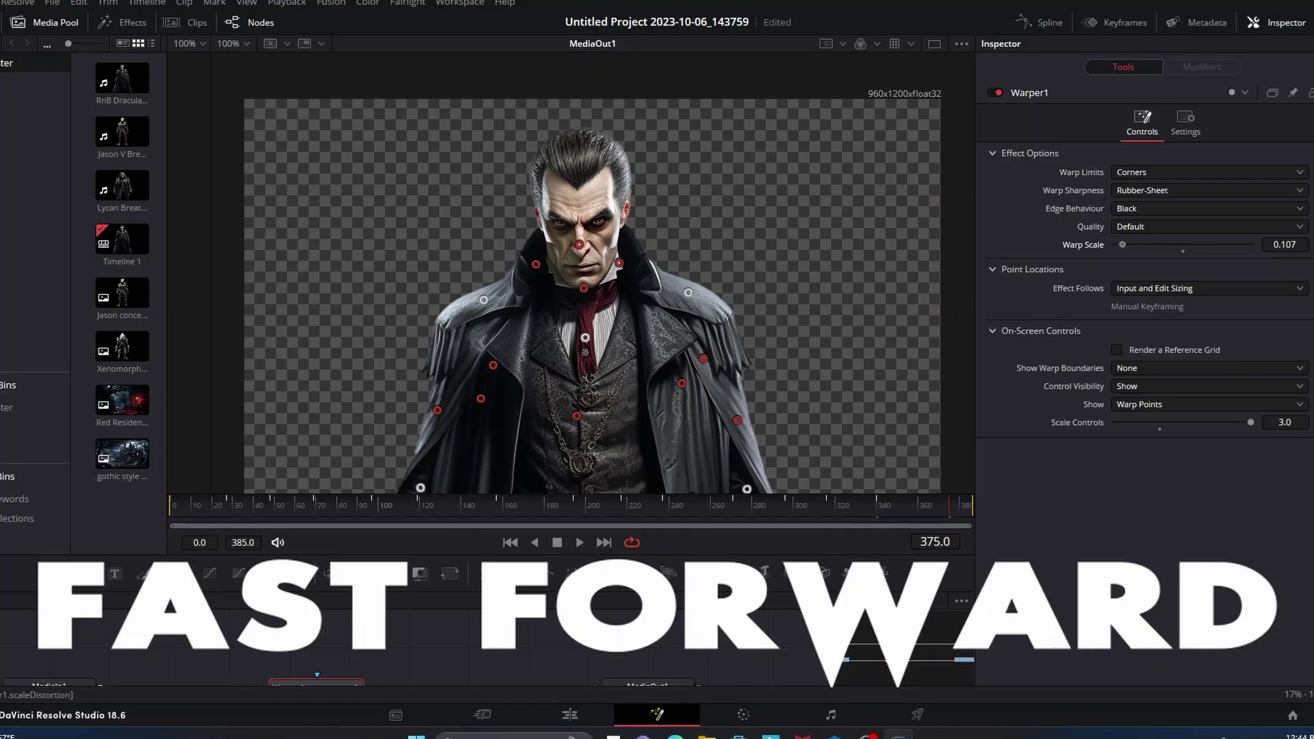
text(2)
key(Return)
text(0)
key(Return)
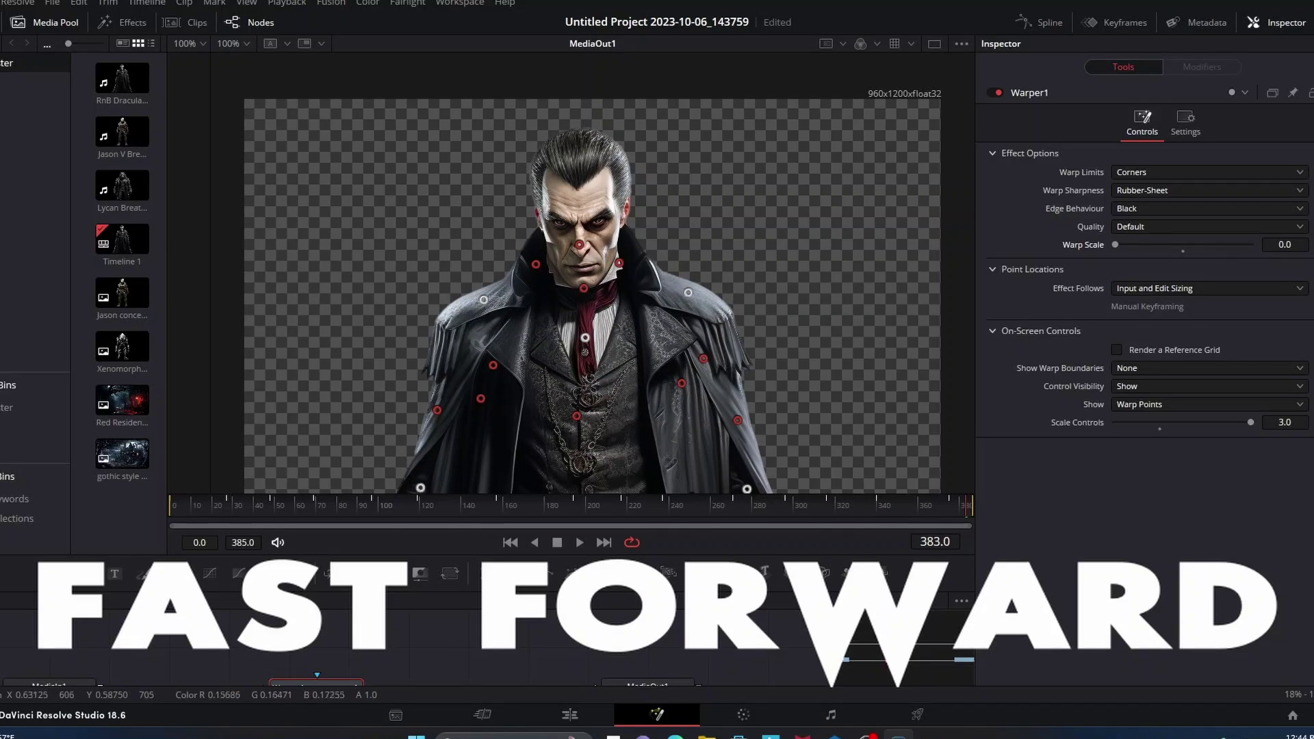
Play the breathing animation full screen from the timeline's start on the Edit page, and return to the start.
click(570, 714)
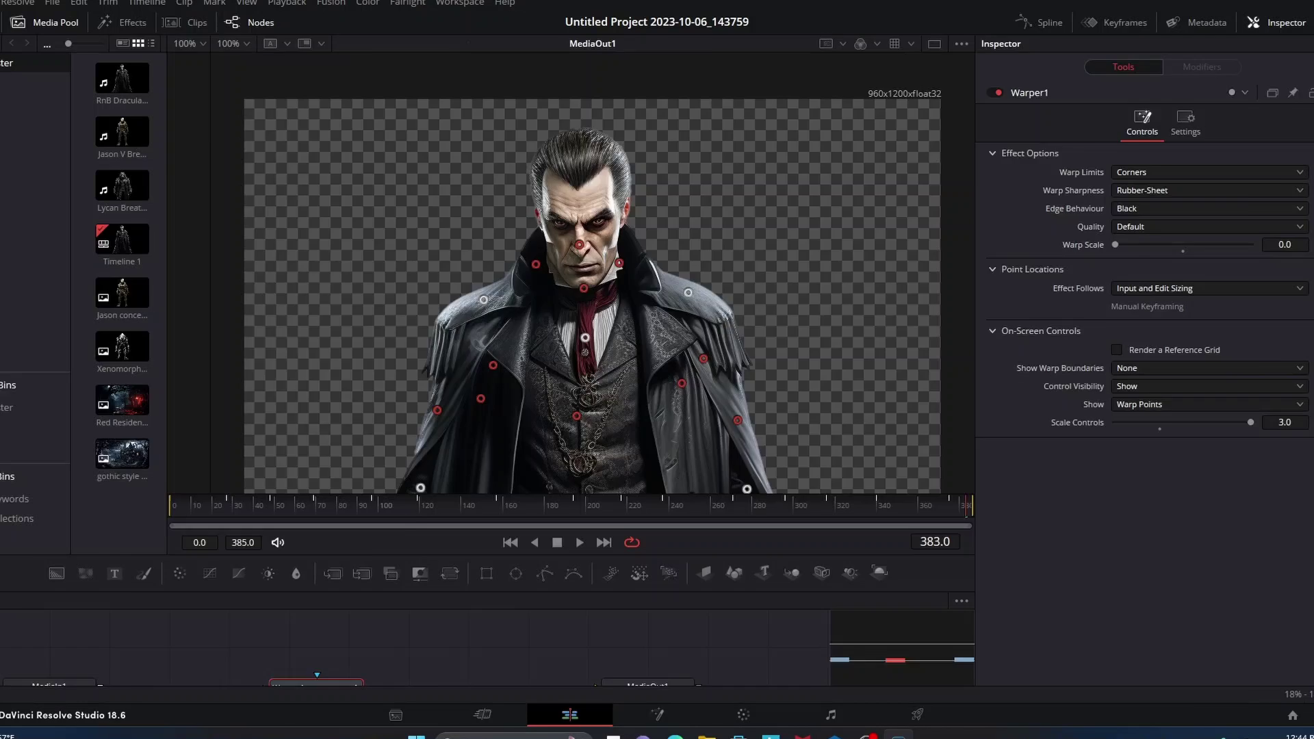
key(Home)
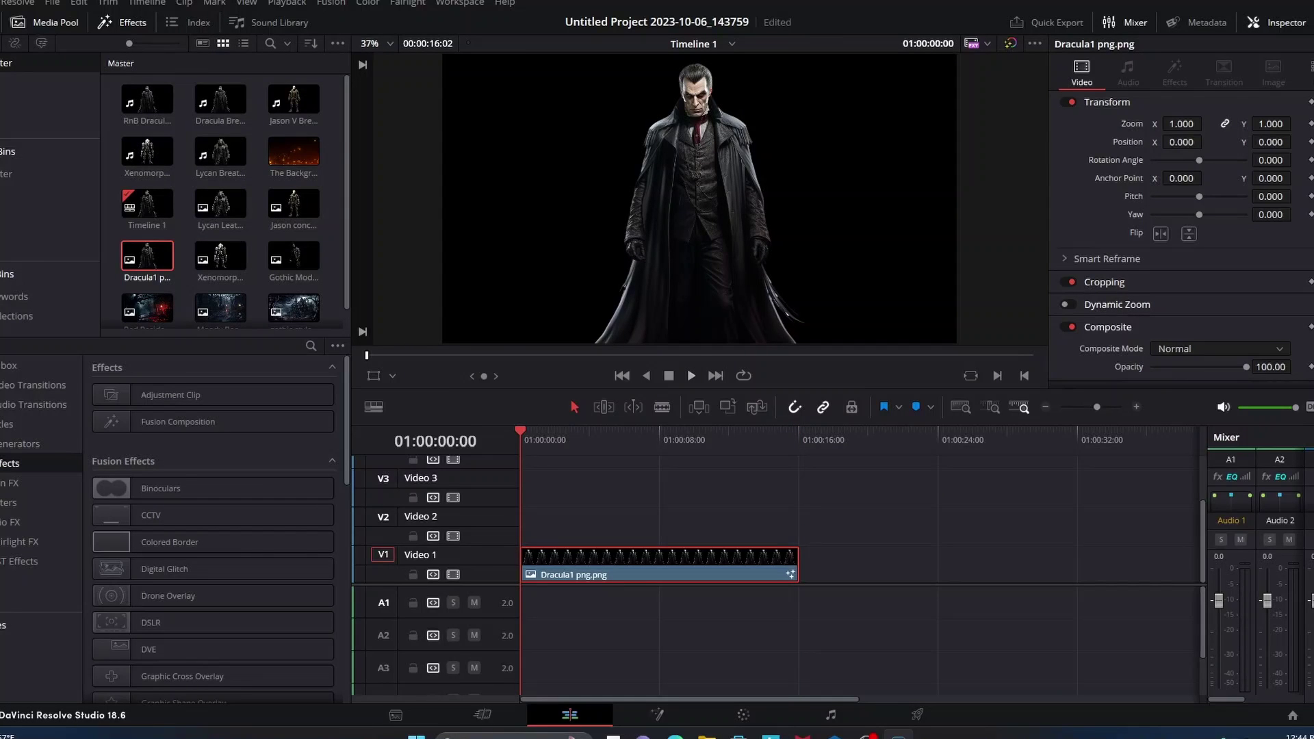
key(ctrl+f)
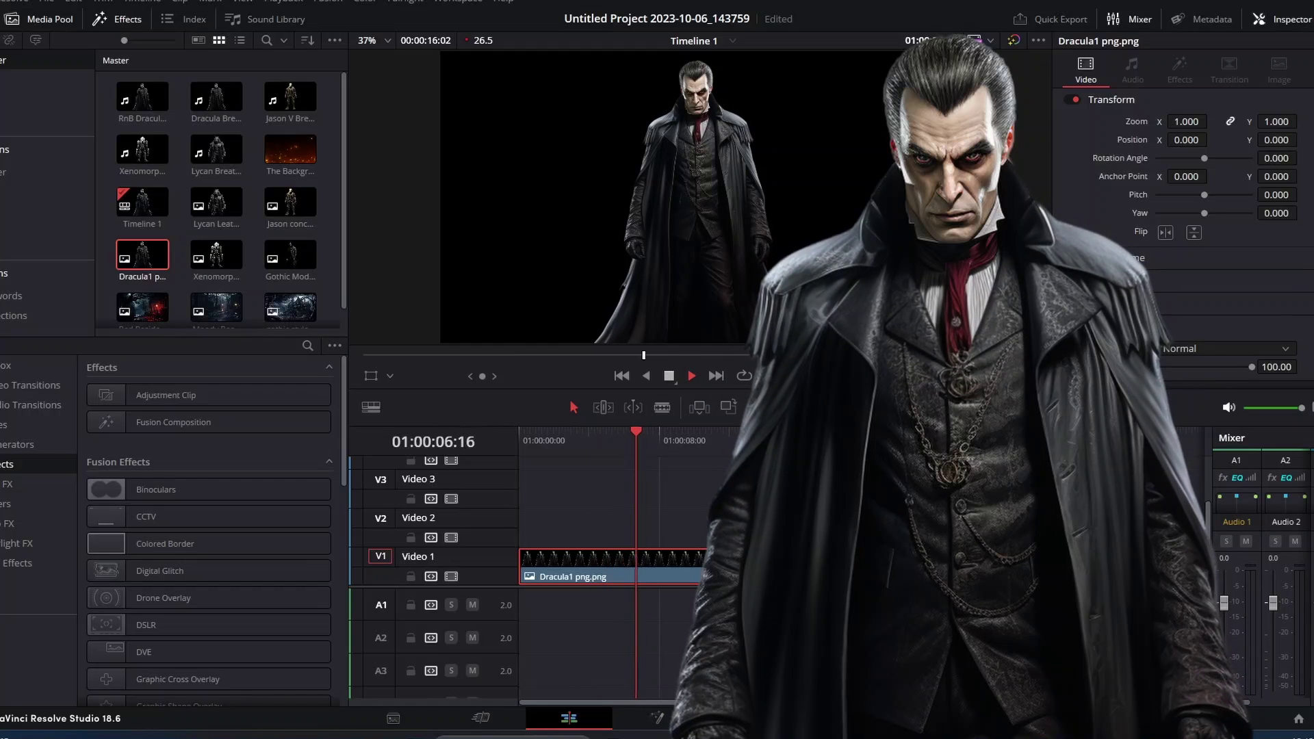
click(670, 376)
key(Home)
Enlarge the timeline viewer's image to 44% and play the Dracula clip from the start.
click(373, 40)
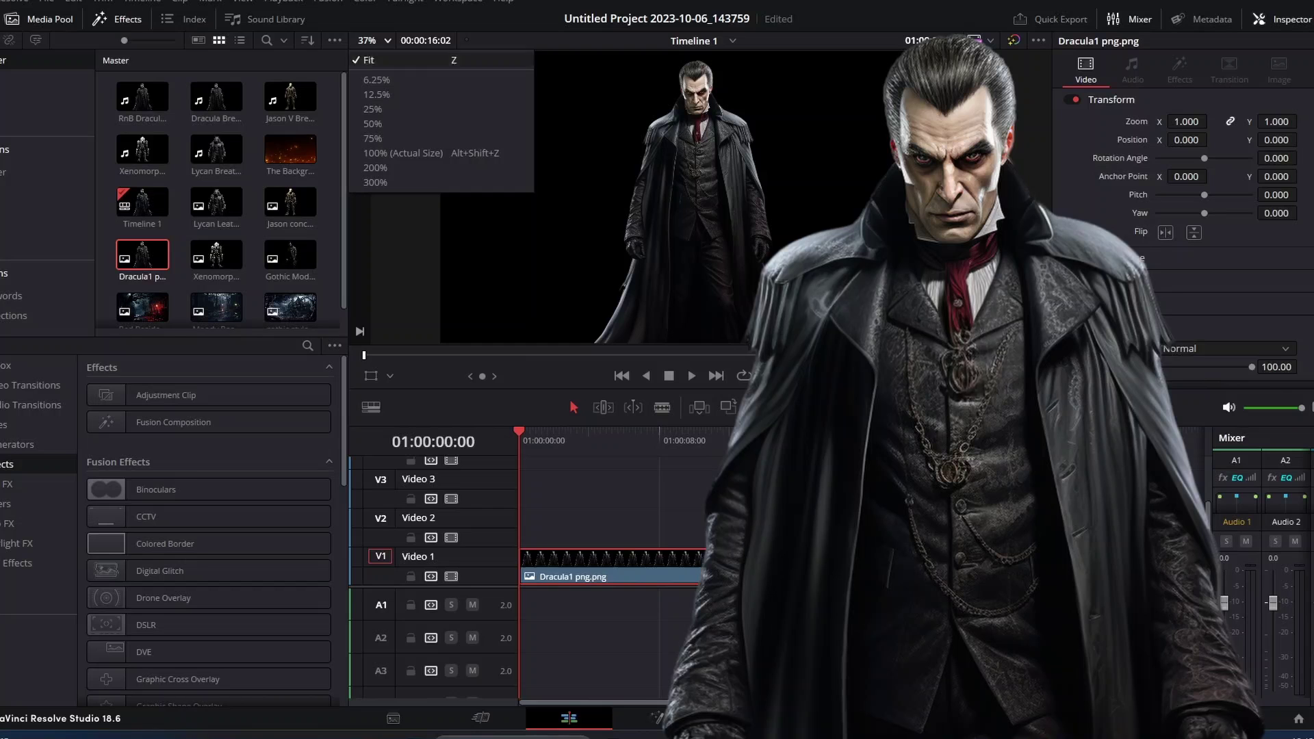
click(373, 123)
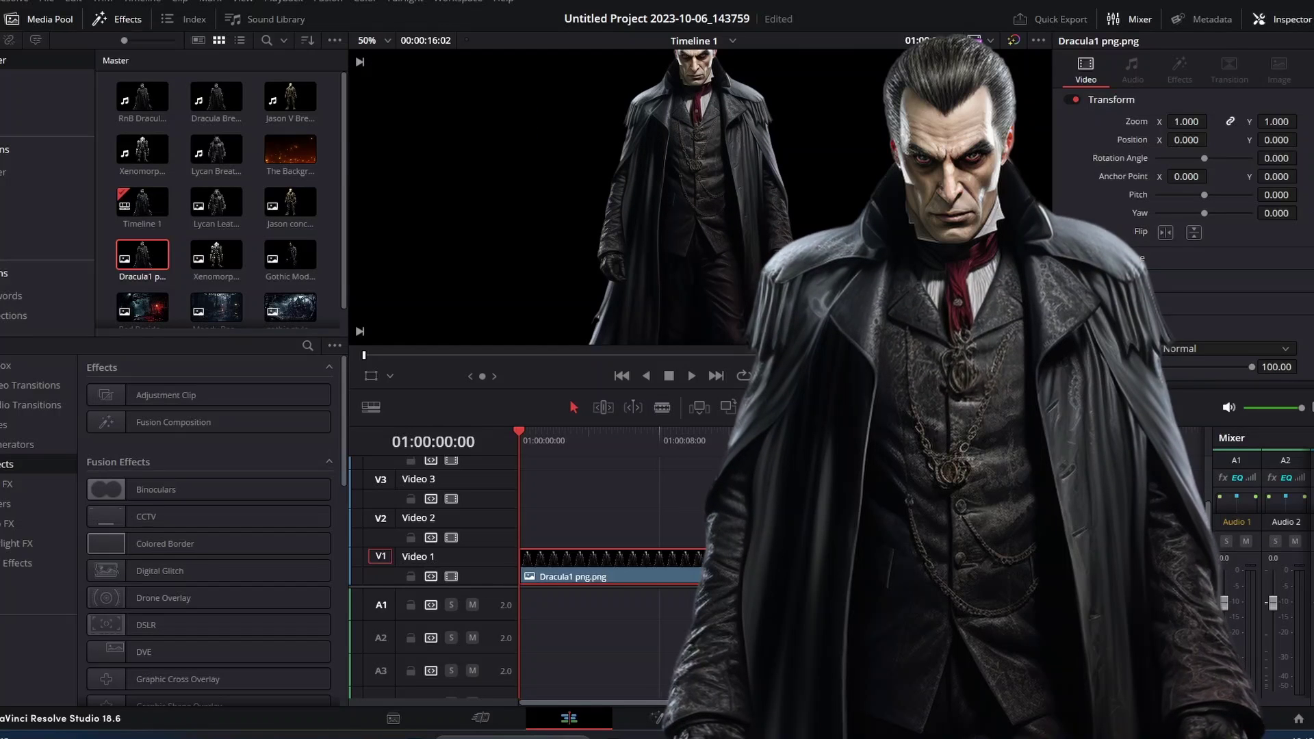
click(373, 41)
click(373, 138)
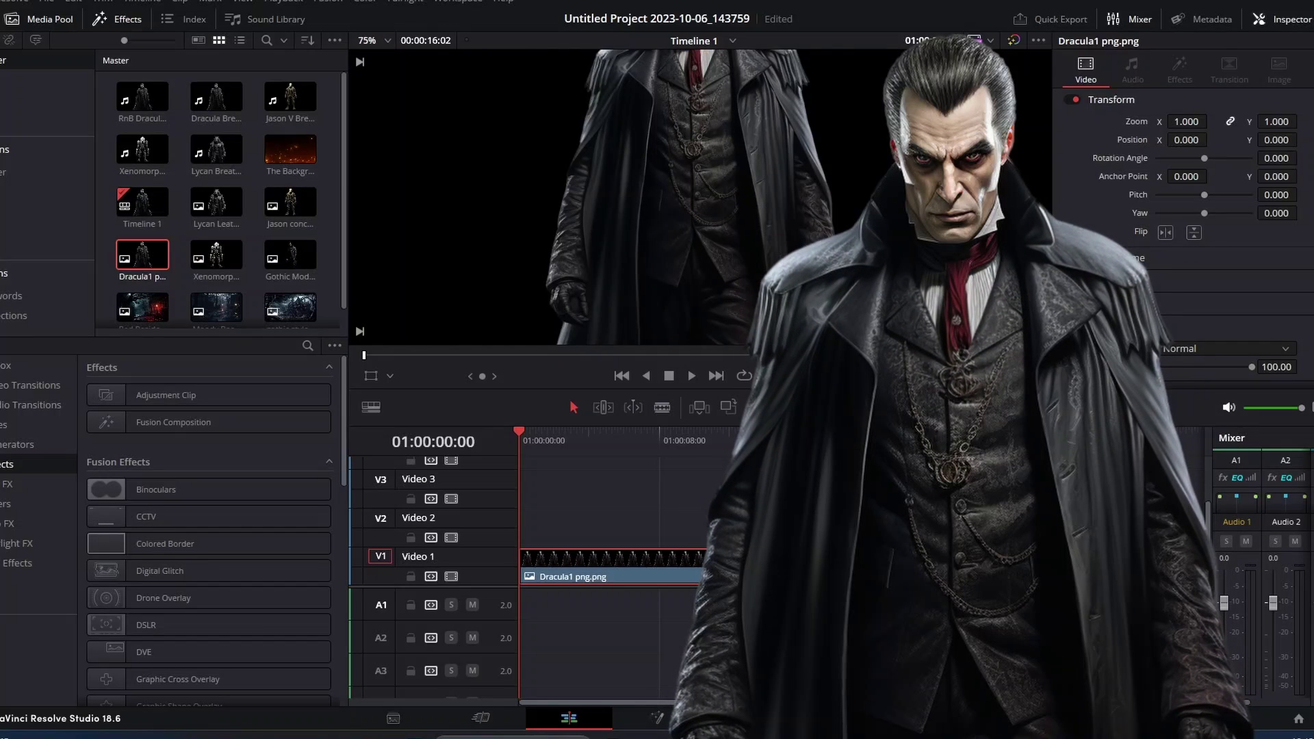
scroll(700, 197, up, 1)
scroll(700, 197, down, 7)
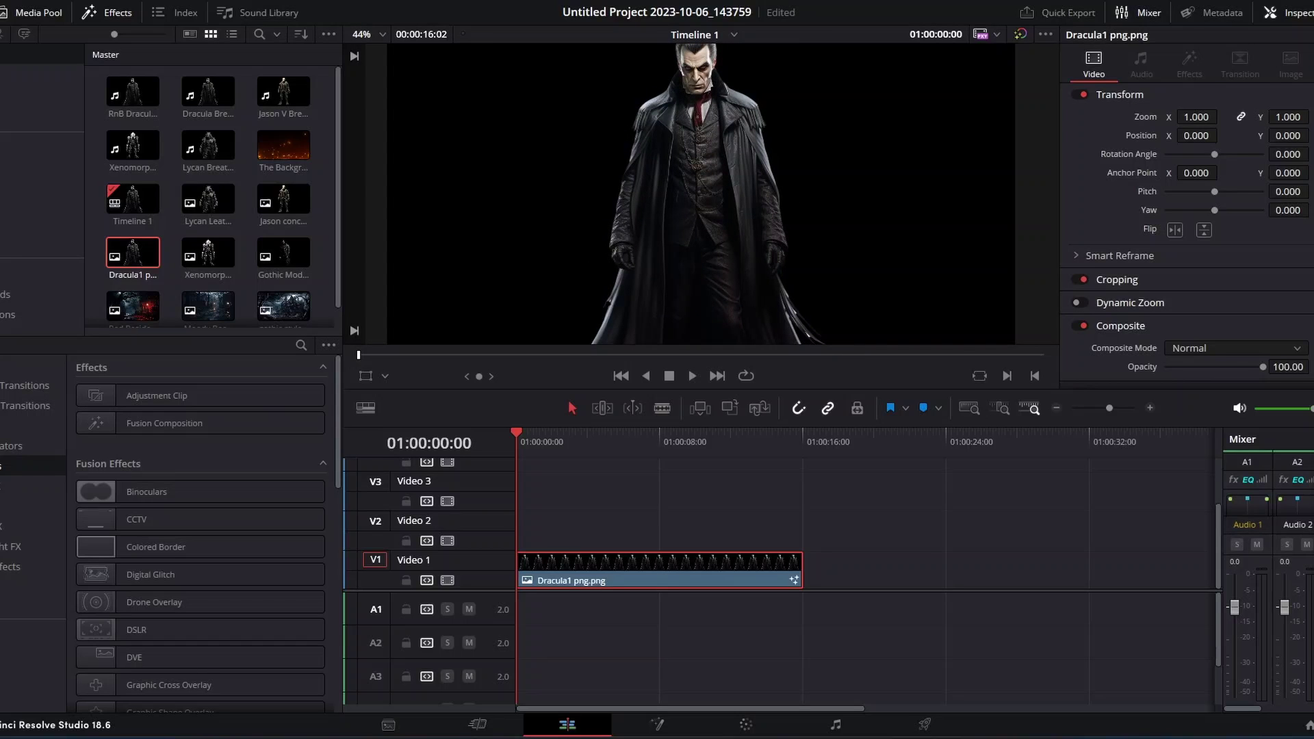
key(space)
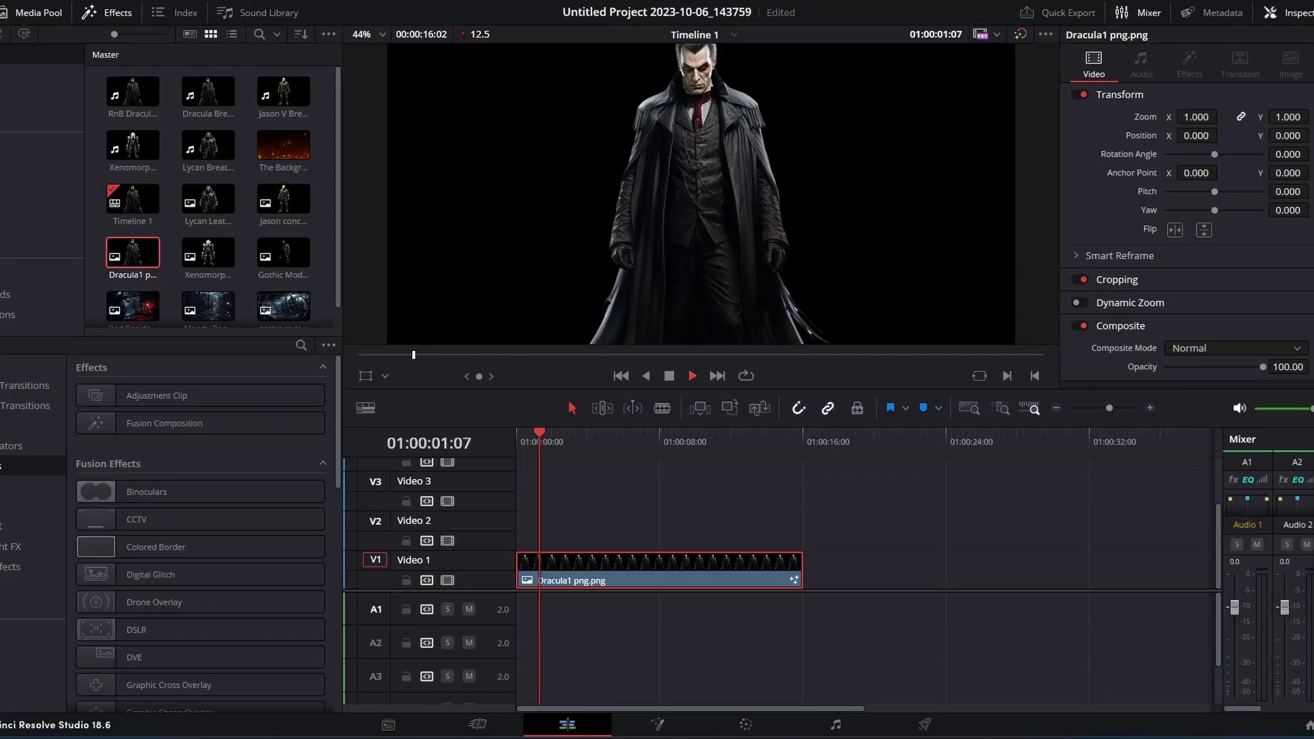
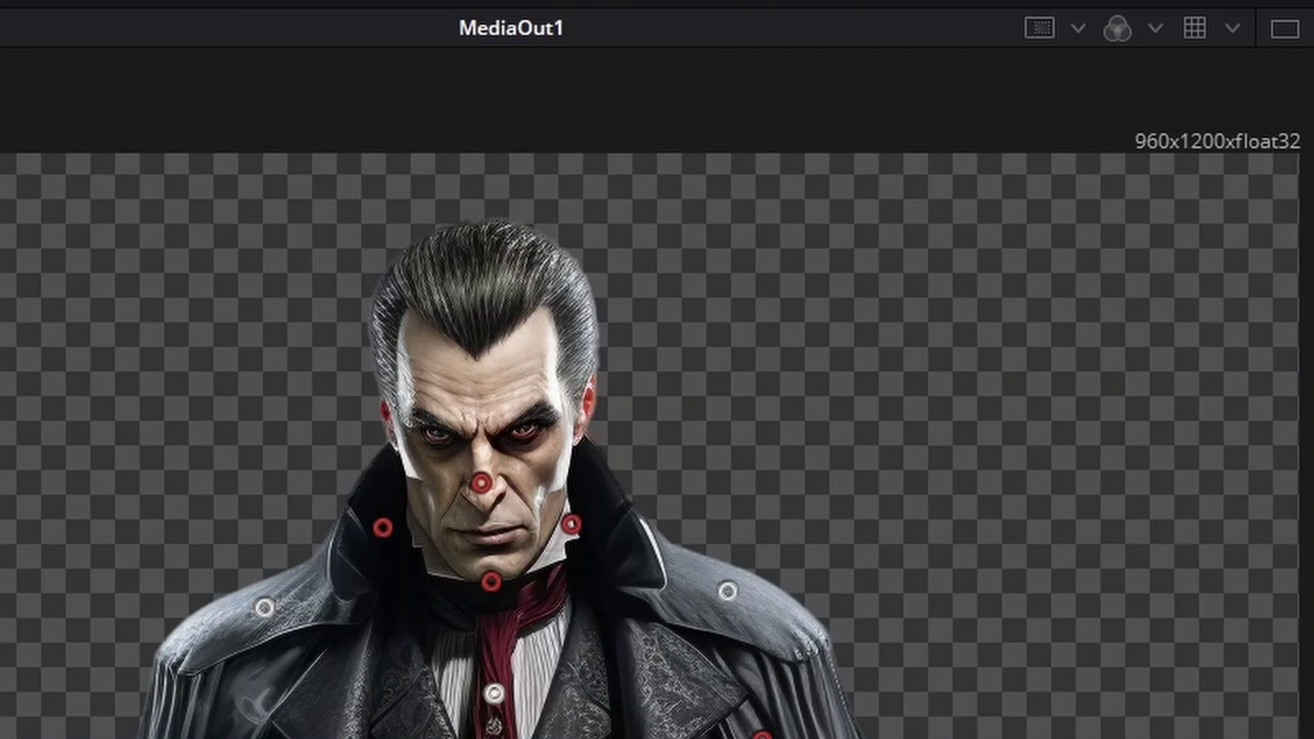
Examine the warp points from Dracula's head down to his gloves in the Fusion viewer, and play the breathing animation there.
scroll(650, 393, down, 3)
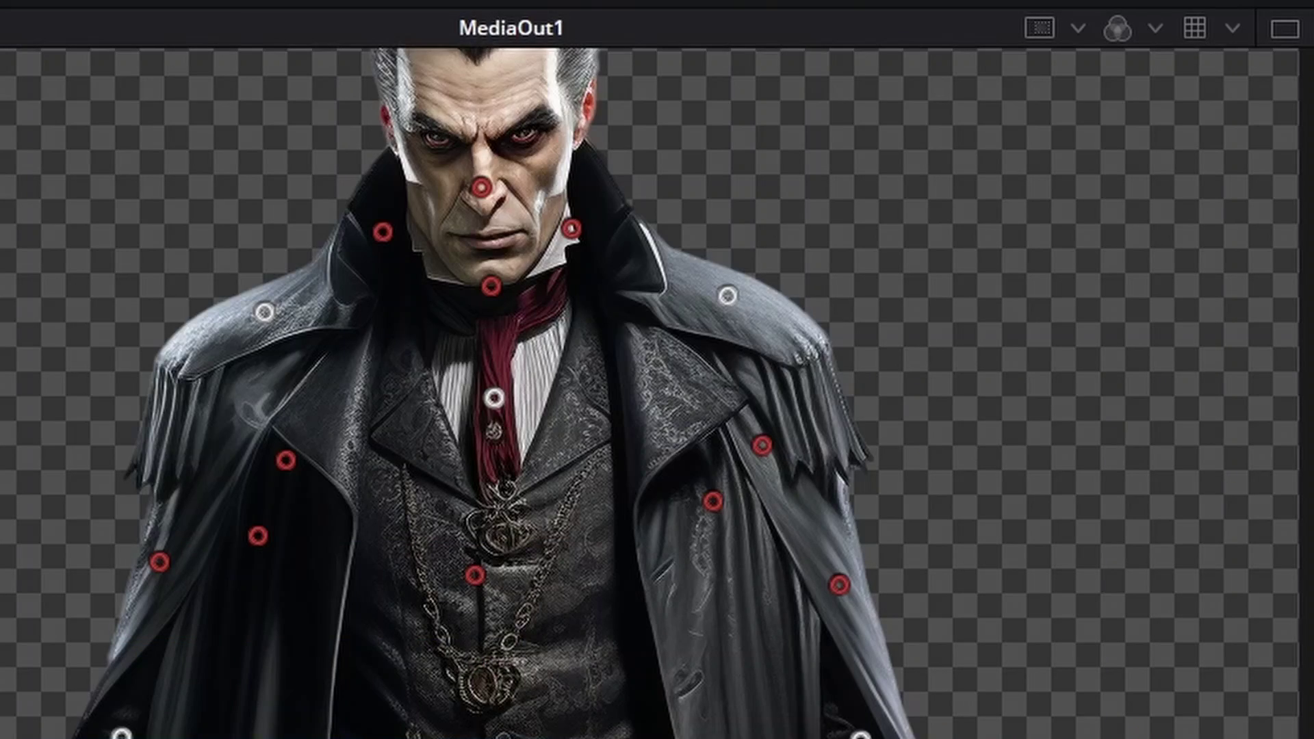
scroll(650, 393, down, 2)
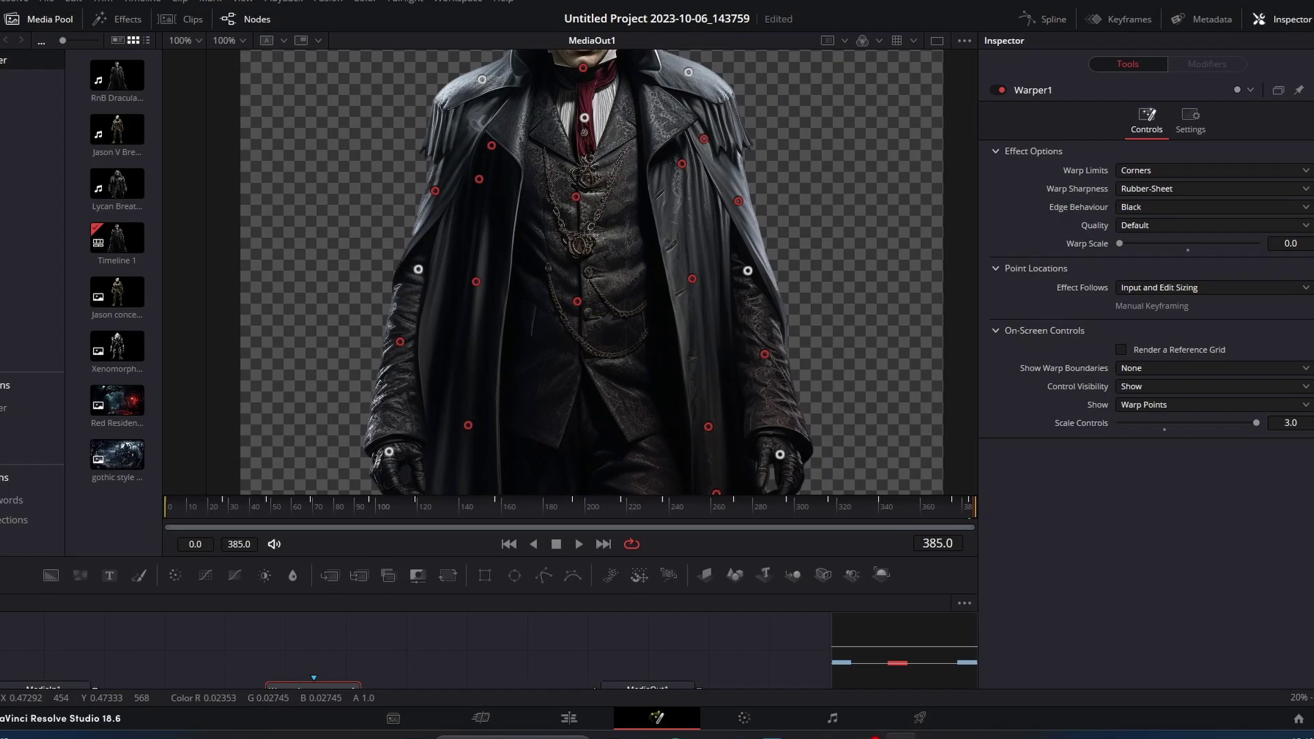
scroll(592, 274, up, 2)
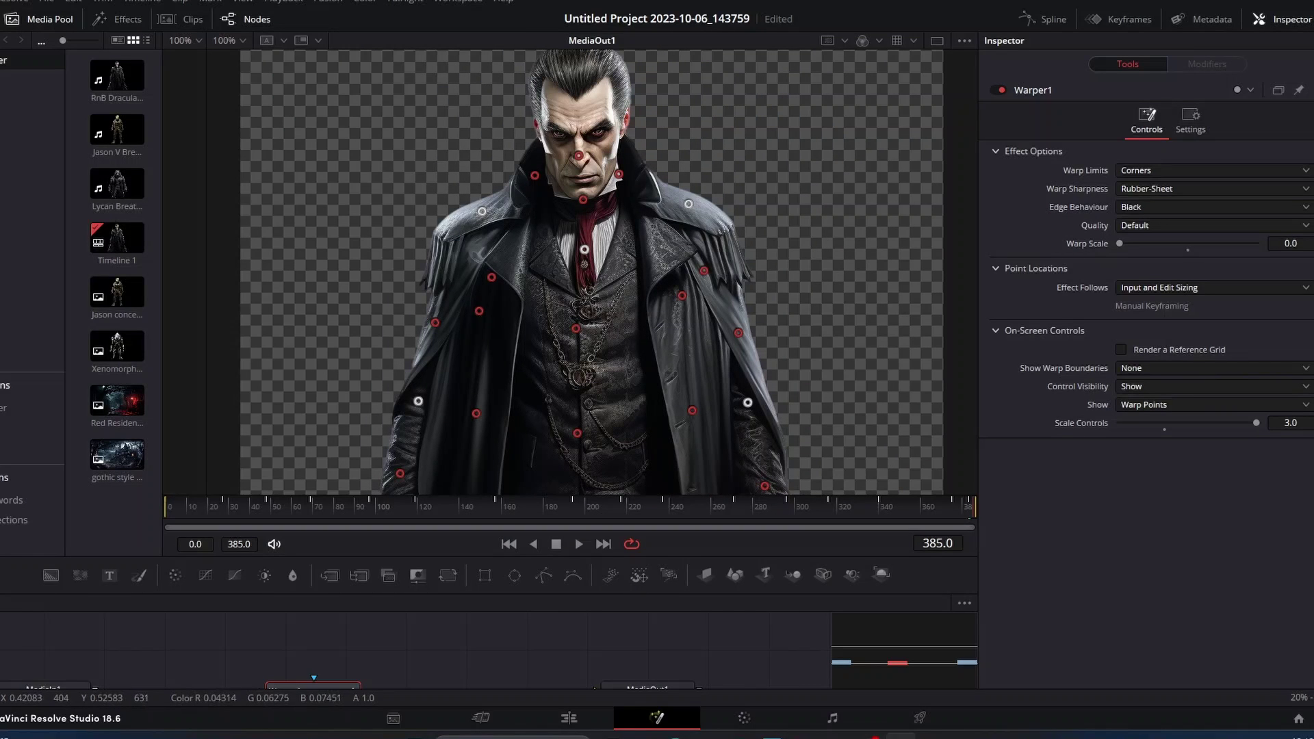
scroll(591, 274, up, 1)
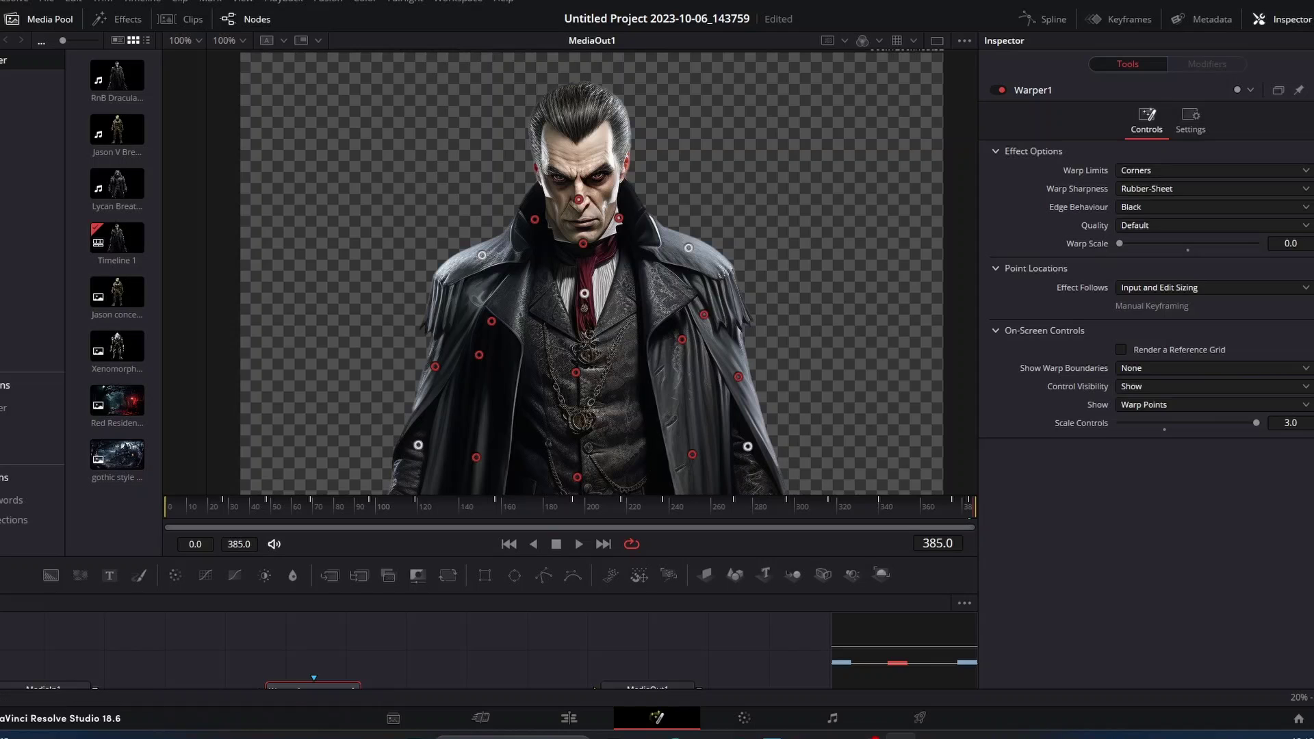
key(space)
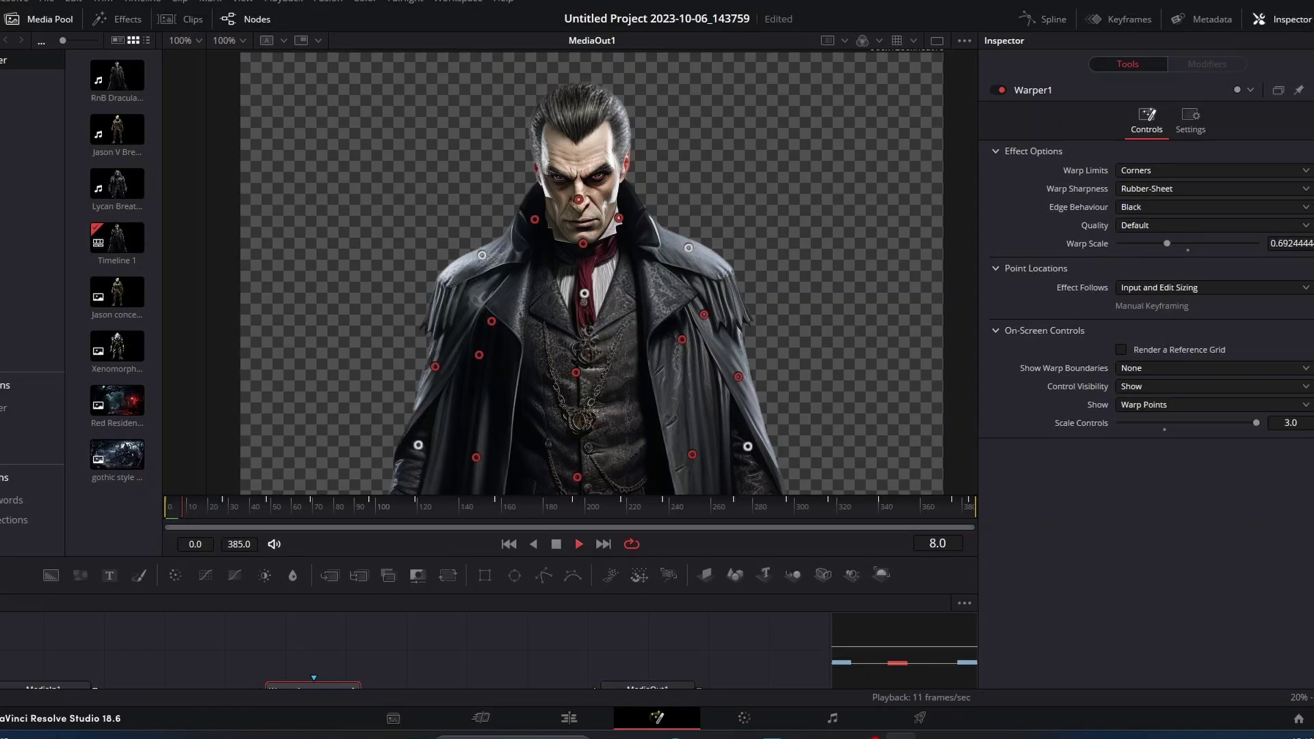